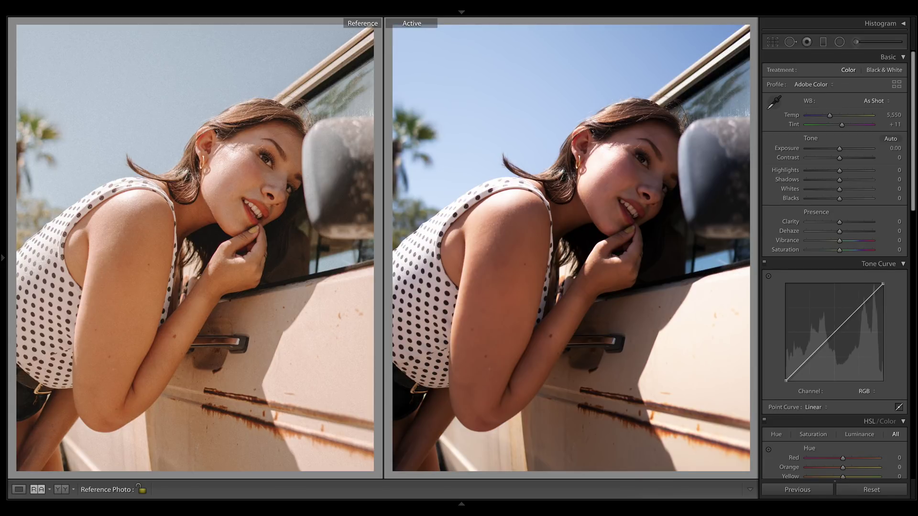
pyautogui.hotkey('ctrl', 'z')
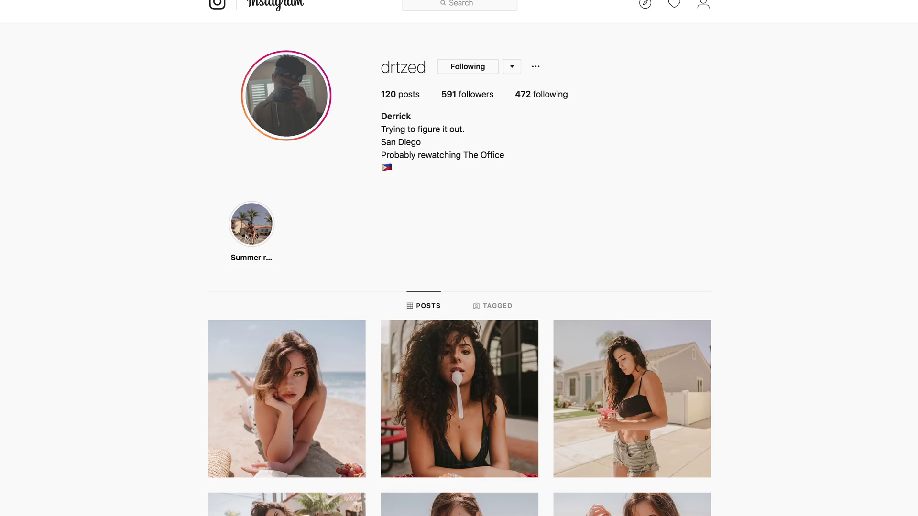
# Step: Browse the photographer's posts on Instagram to study the editing style, including the portrait of the woman leaning against the van
pyautogui.scroll(-6, 459, 286)
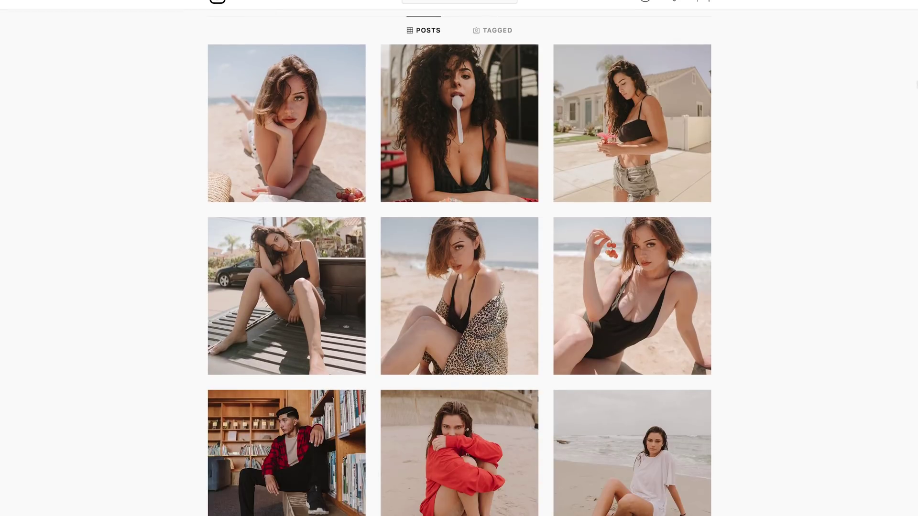
pyautogui.scroll(-3, 459, 287)
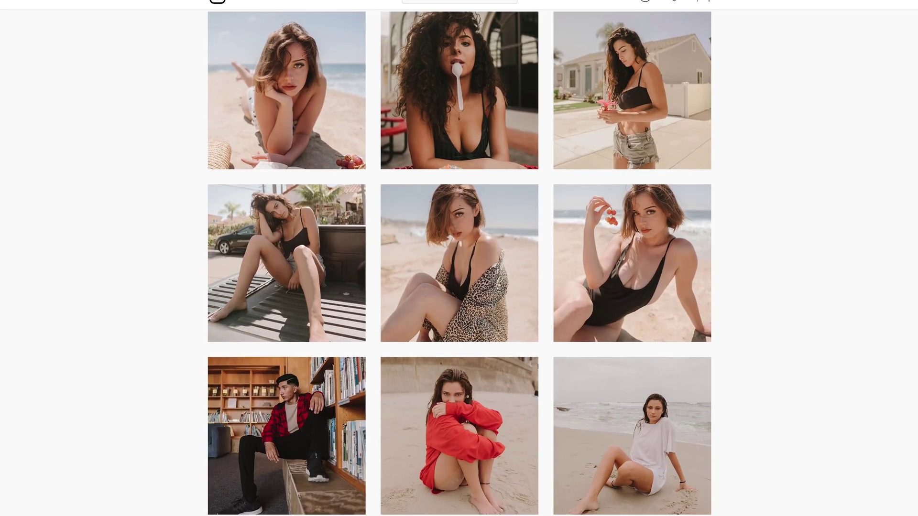
pyautogui.scroll(-7, 459, 287)
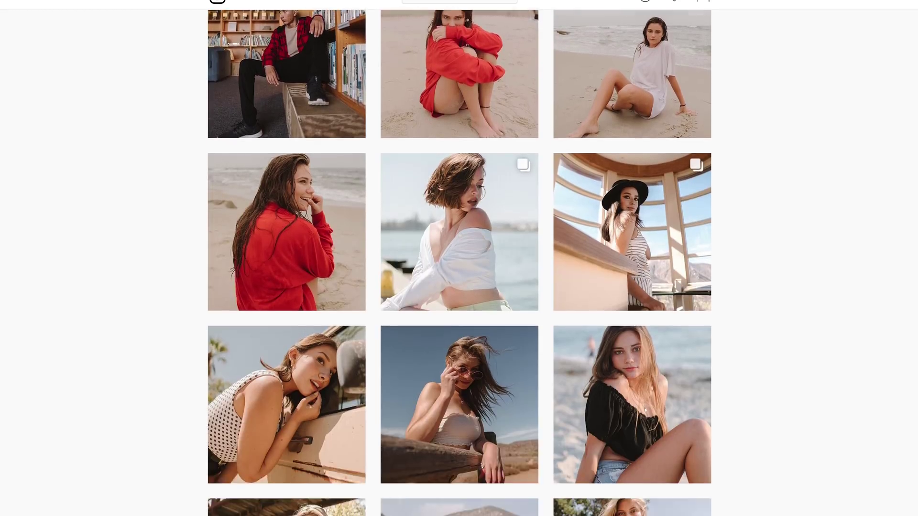
pyautogui.scroll(-1, 458, 287)
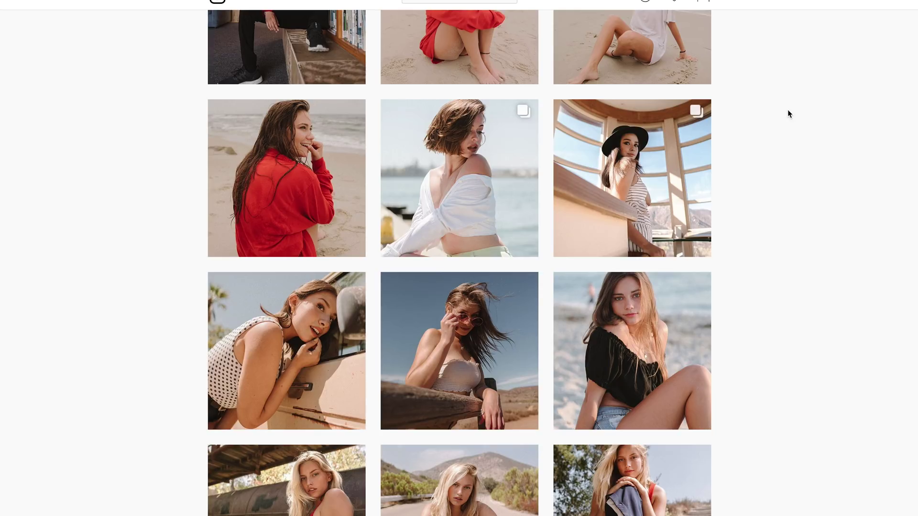
pyautogui.click(344, 292)
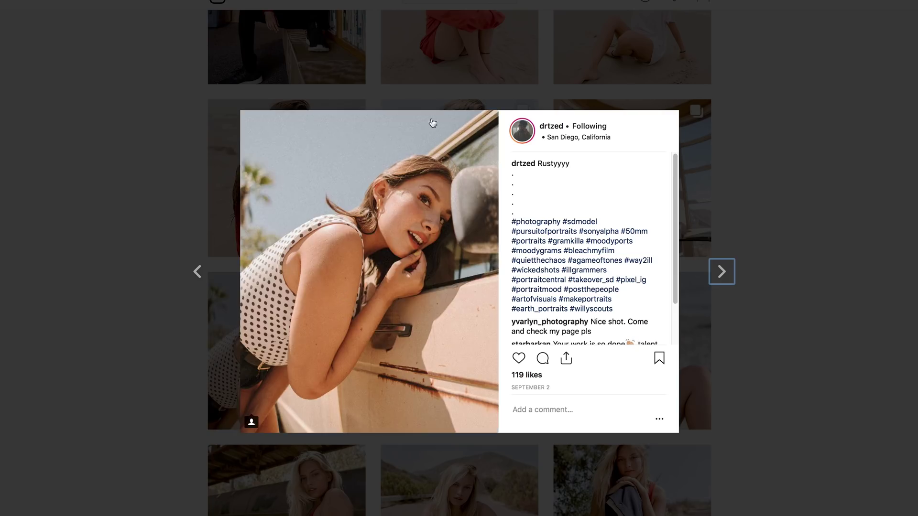
pyautogui.click(870, 92)
pyautogui.scroll(3, 458, 263)
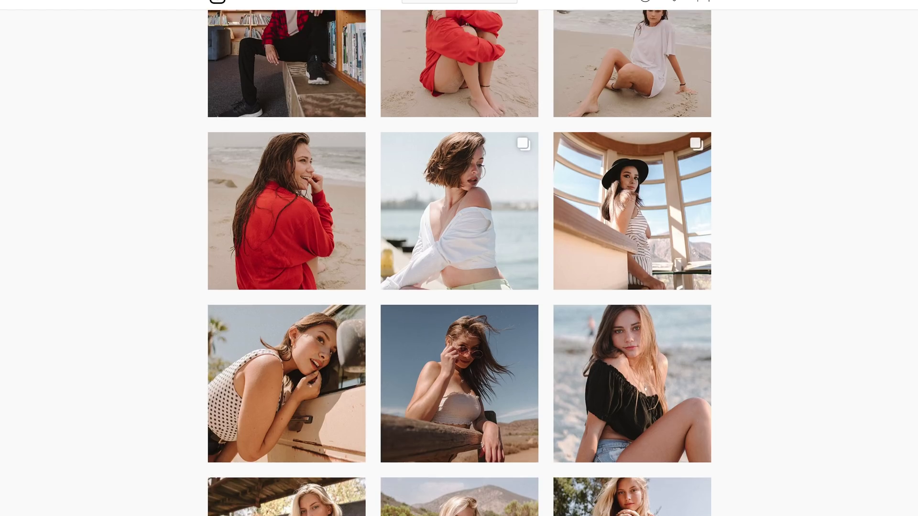
pyautogui.scroll(10, 463, 72)
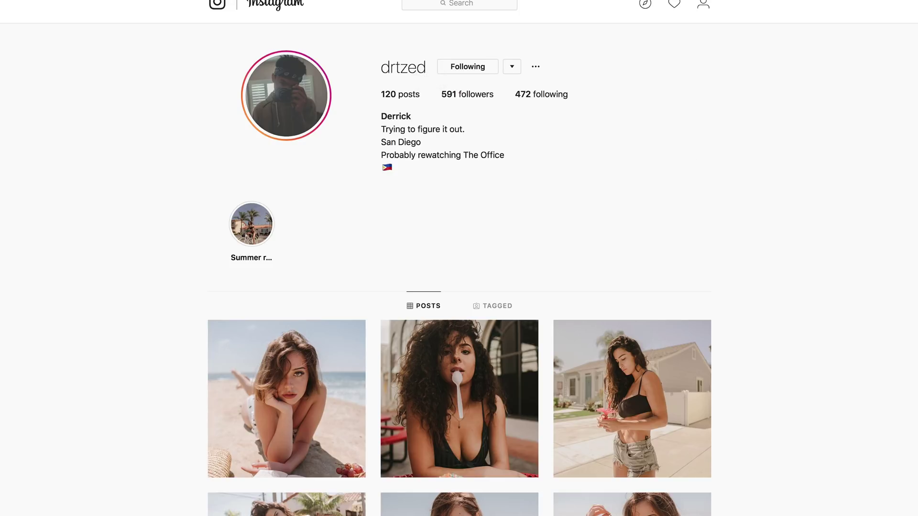
pyautogui.scroll(-2, 459, 268)
pyautogui.scroll(-8, 458, 267)
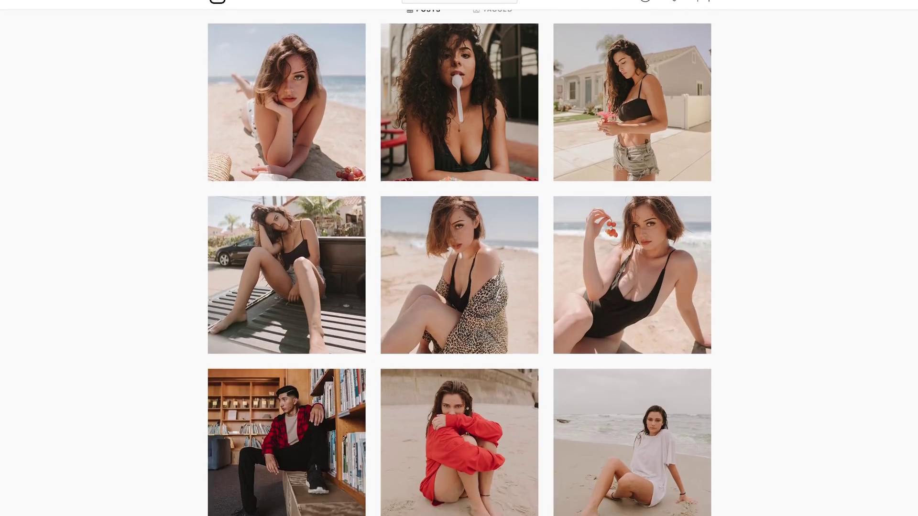
pyautogui.scroll(-2, 458, 268)
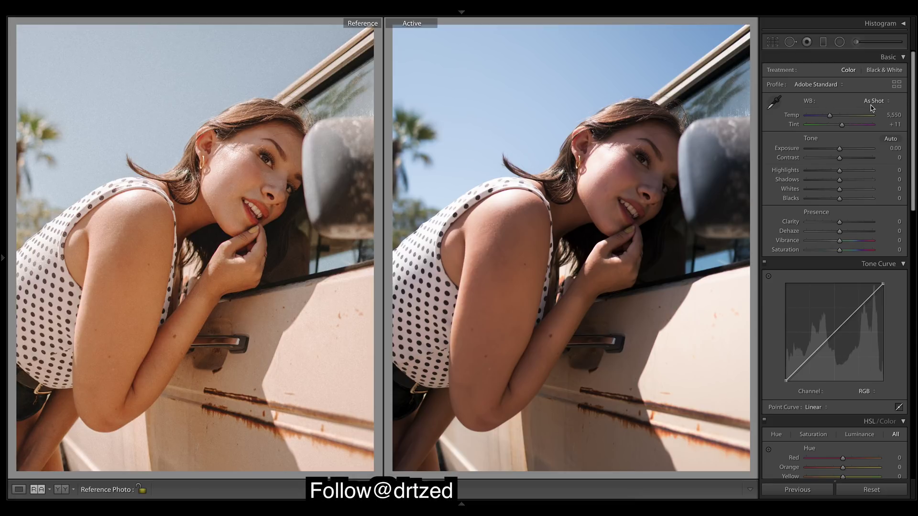
# Step: In Lightroom, set the active photo's Temp to 7,833, Exposure to +0.35 and Contrast to −65
pyautogui.click(894, 114)
pyautogui.write('7833')
pyautogui.press('Return')
pyautogui.moveTo(840, 149); pyautogui.dragTo(843, 152)
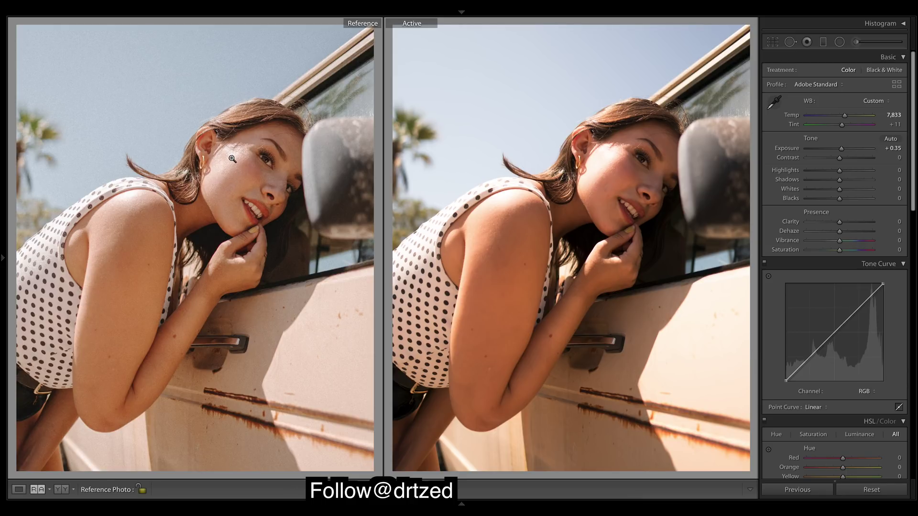
pyautogui.click(819, 158)
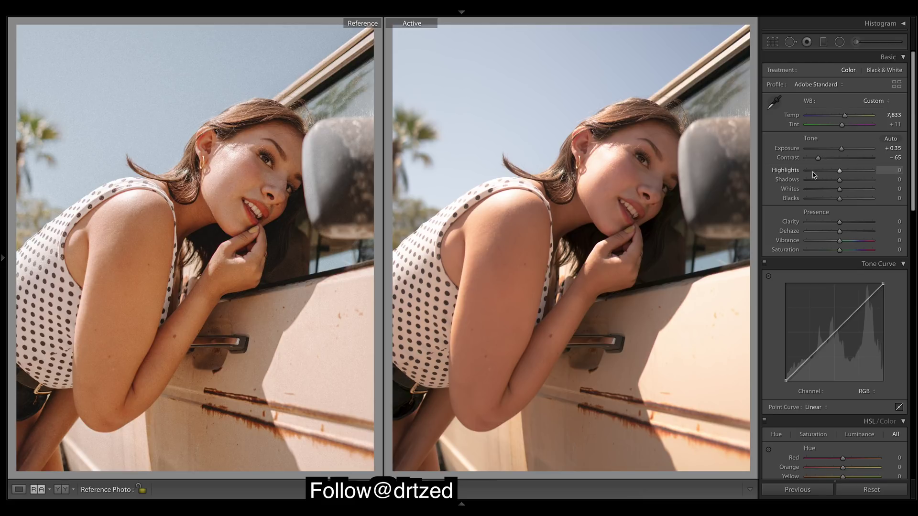
# Step: Adjust the tonal range with Highlights at −97, Shadows at +46, Whites at −14 and Blacks at +35
pyautogui.moveTo(815, 173); pyautogui.dragTo(845, 177)
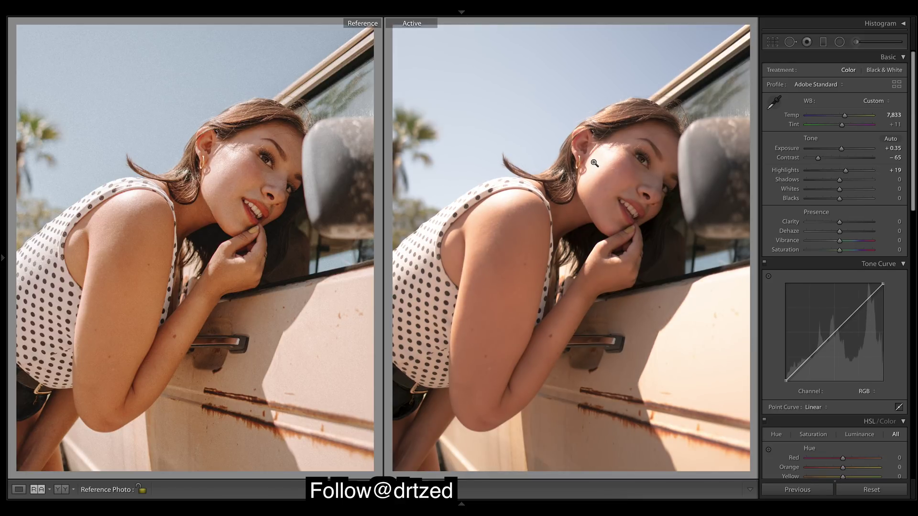
pyautogui.moveTo(815, 173); pyautogui.dragTo(809, 173)
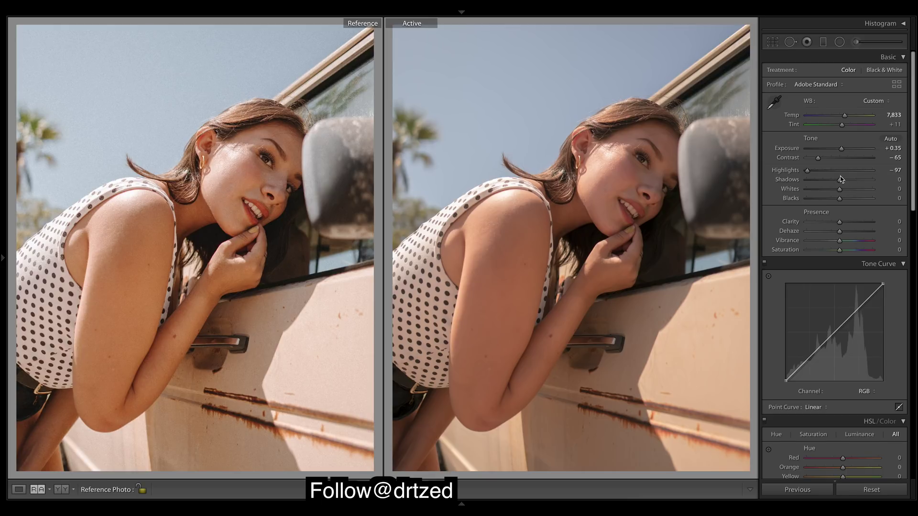
pyautogui.click(855, 180)
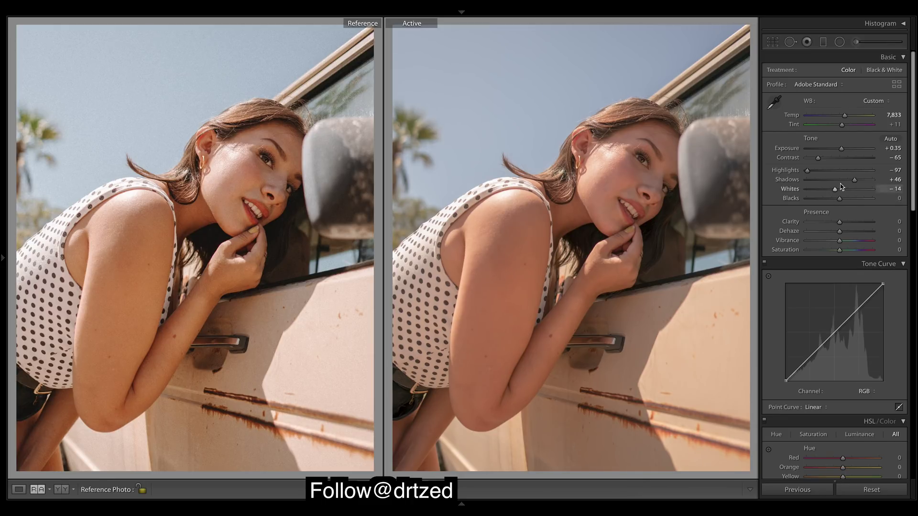
pyautogui.moveTo(839, 199); pyautogui.dragTo(851, 200)
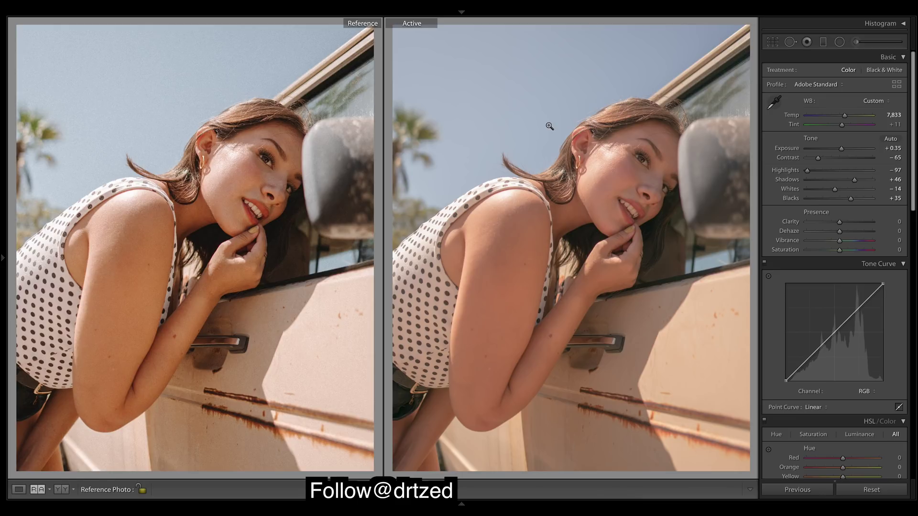
# Step: Try a Contrast value of −17 and undo the change
pyautogui.moveTo(818, 158); pyautogui.dragTo(834, 160)
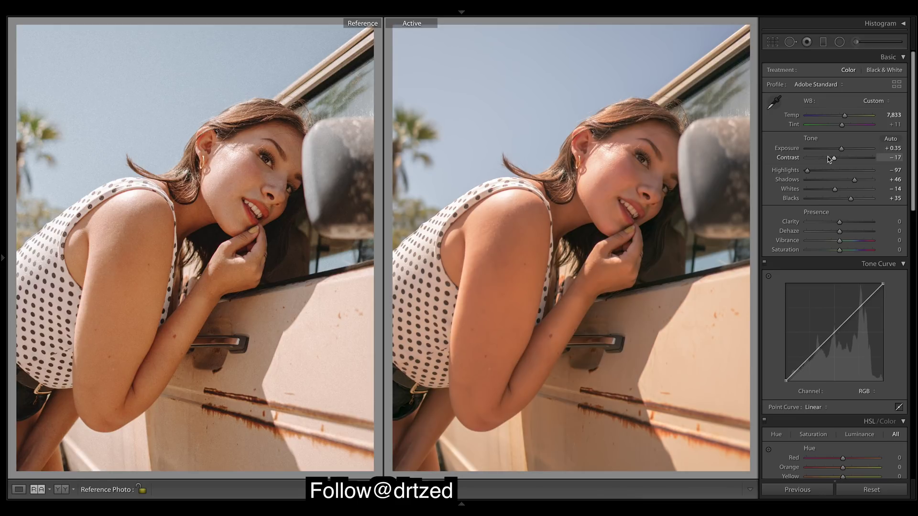
pyautogui.hotkey('ctrl', 'z')
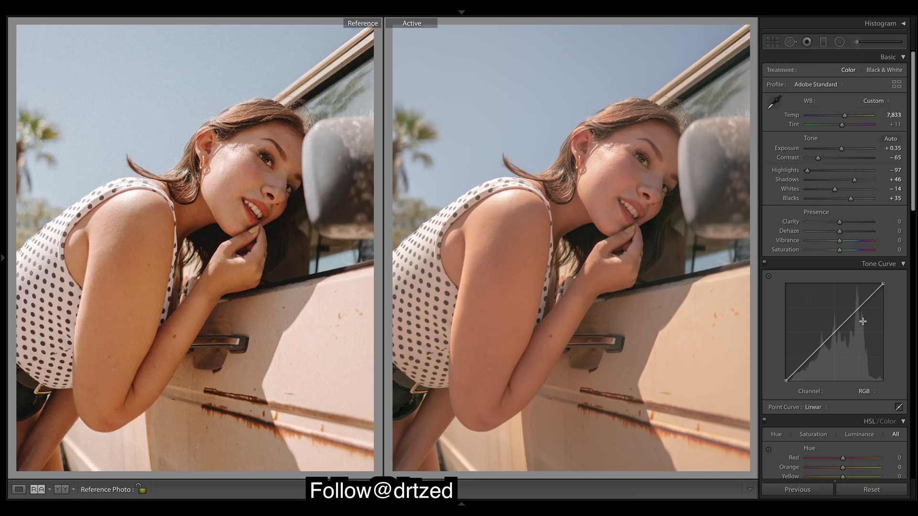
# Step: Shape the Red channel curve with a lowered shadow point, a midpoint near 45/52 % and a highlight point near 70/76 %
pyautogui.click(867, 392)
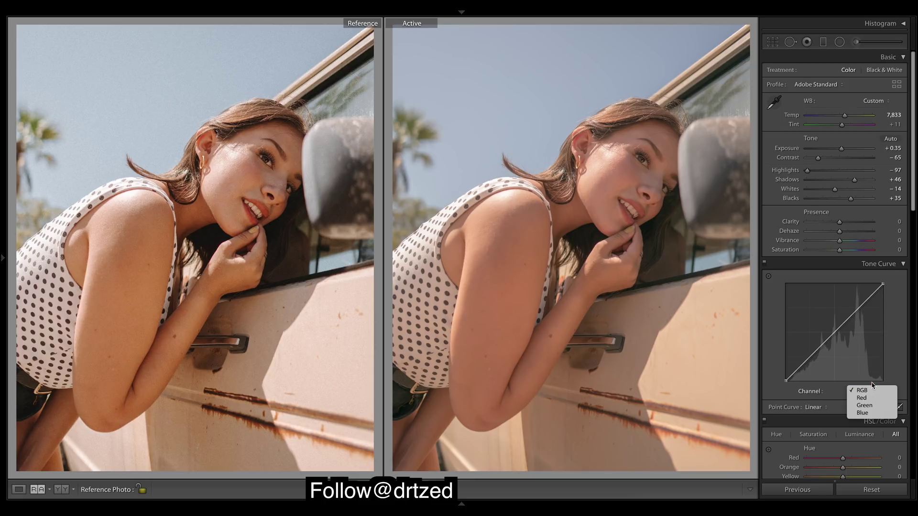
pyautogui.click(862, 397)
pyautogui.moveTo(801, 345); pyautogui.dragTo(797, 374)
pyautogui.click(834, 332)
pyautogui.moveTo(834, 333); pyautogui.dragTo(831, 333)
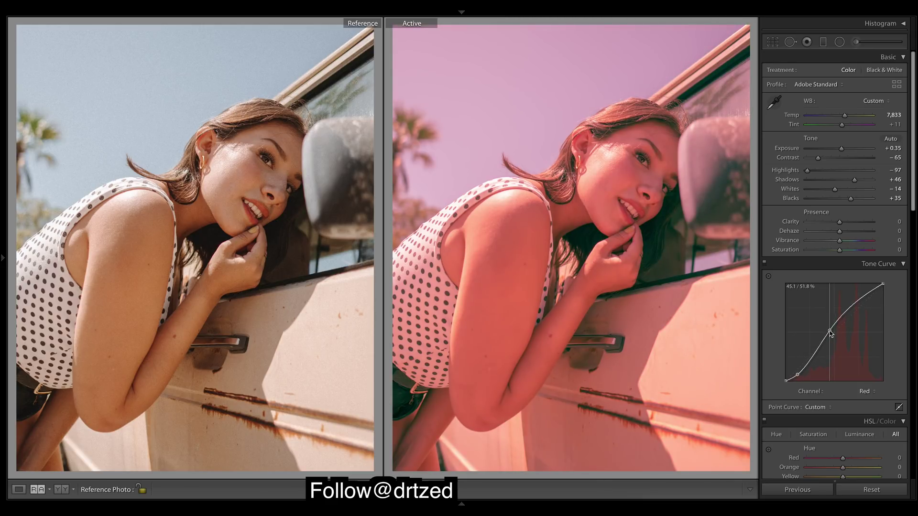
pyautogui.moveTo(858, 305); pyautogui.dragTo(855, 309)
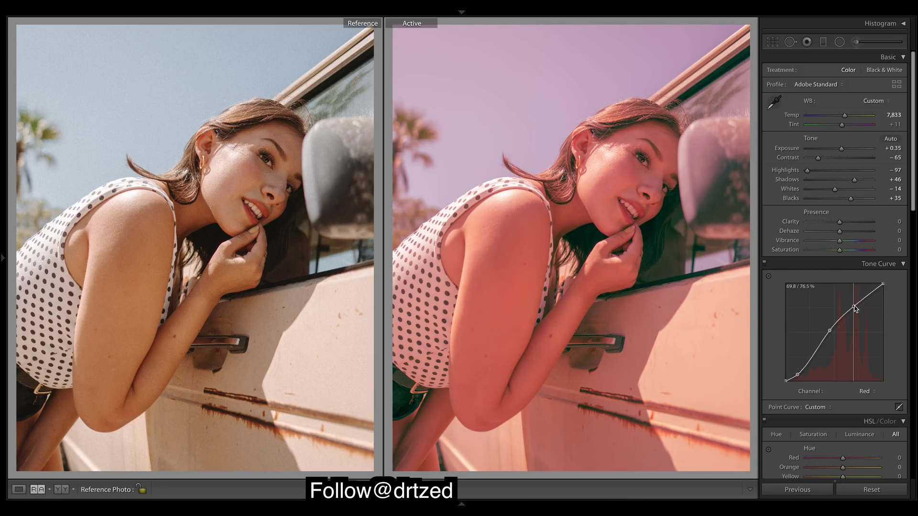
# Step: Shape the Green channel curve with a lowered shadow point, a slightly raised midpoint and a highlight point near 71/77 %
pyautogui.click(864, 391)
pyautogui.click(864, 400)
pyautogui.moveTo(802, 365); pyautogui.dragTo(796, 376)
pyautogui.moveTo(831, 338); pyautogui.dragTo(855, 306)
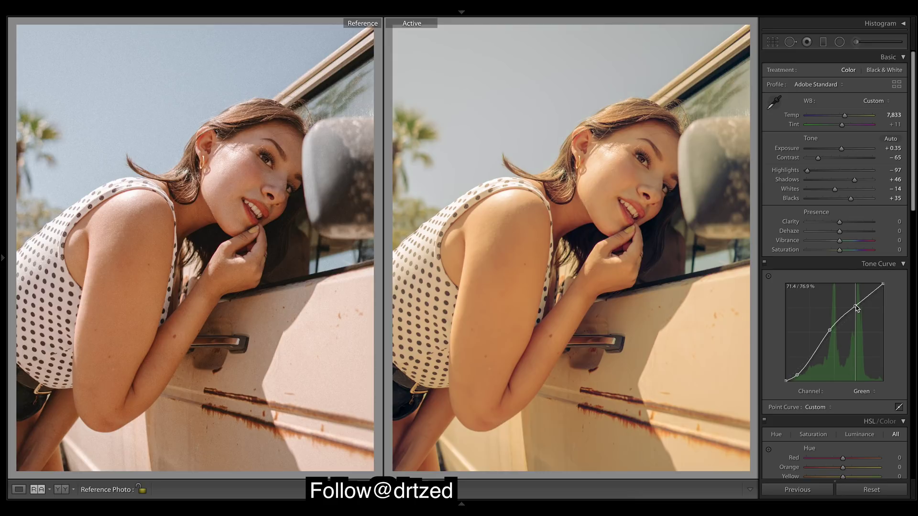
# Step: Shape the Blue channel curve the same way, with lowered shadows and slightly raised midtones and highlights
pyautogui.click(862, 391)
pyautogui.click(863, 400)
pyautogui.moveTo(797, 371); pyautogui.dragTo(797, 377)
pyautogui.moveTo(830, 344); pyautogui.dragTo(857, 308)
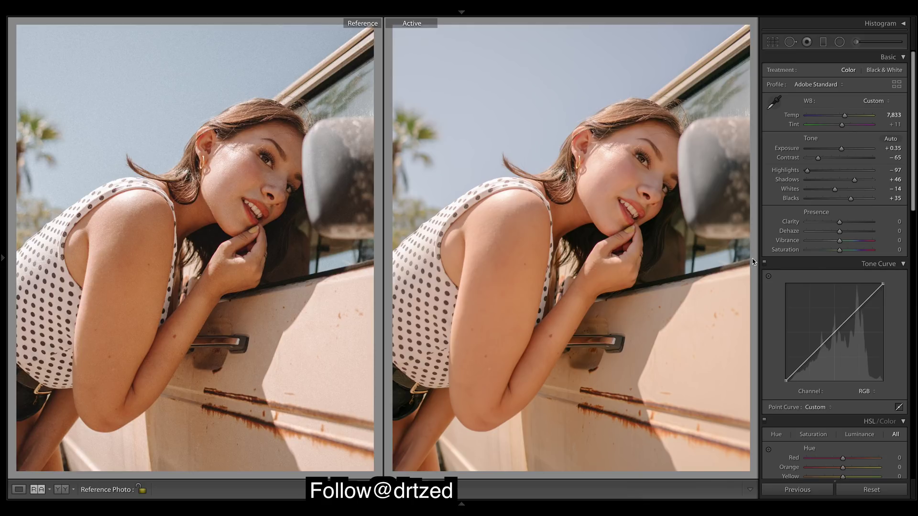
# Step: Compare the active photo with and without the tone curve adjustments
pyautogui.click(766, 265)
pyautogui.click(765, 263)
pyautogui.click(765, 262)
pyautogui.click(765, 263)
pyautogui.click(764, 263)
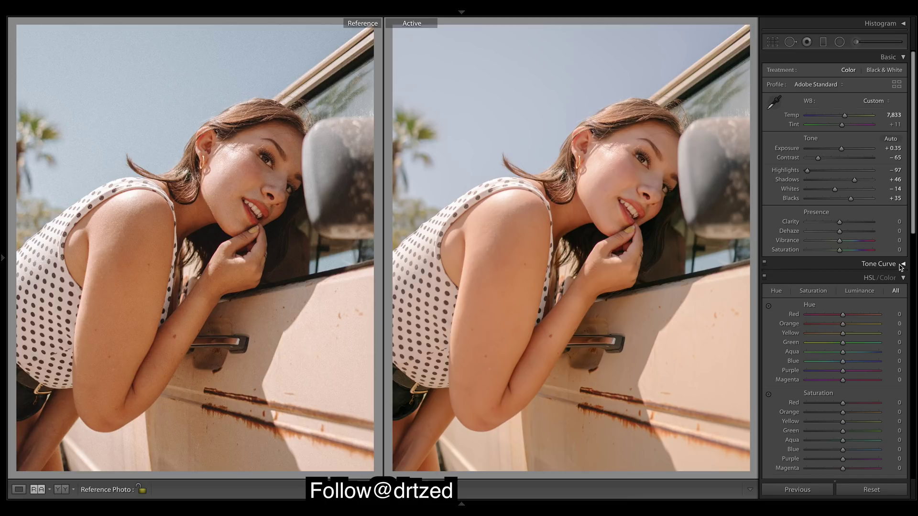
pyautogui.click(884, 263)
# Step: Review the point placement on the Red and Green curves, return to RGB and recheck the tone curve's overall effect
pyautogui.click(875, 392)
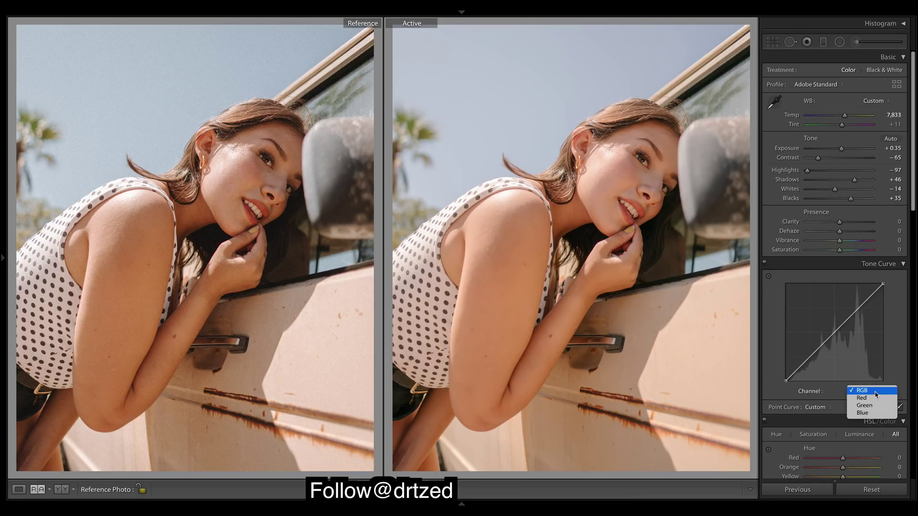
pyautogui.click(866, 397)
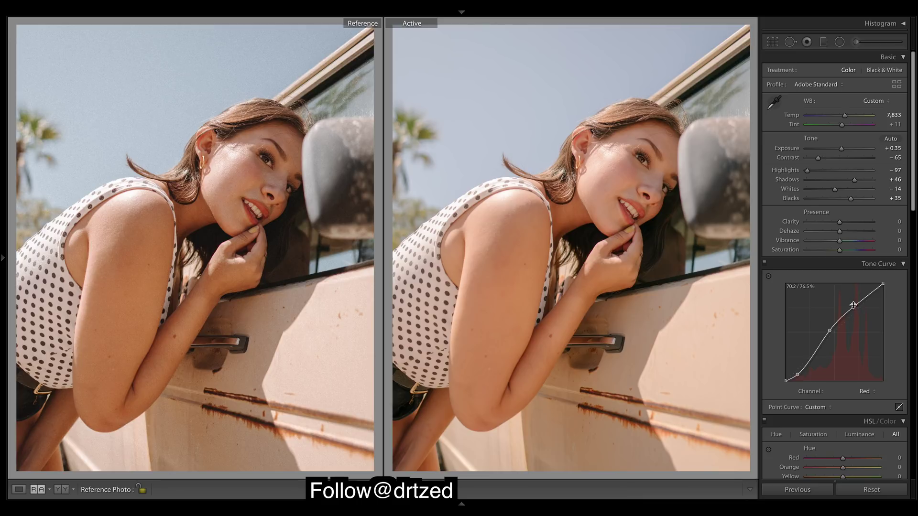
pyautogui.click(795, 374)
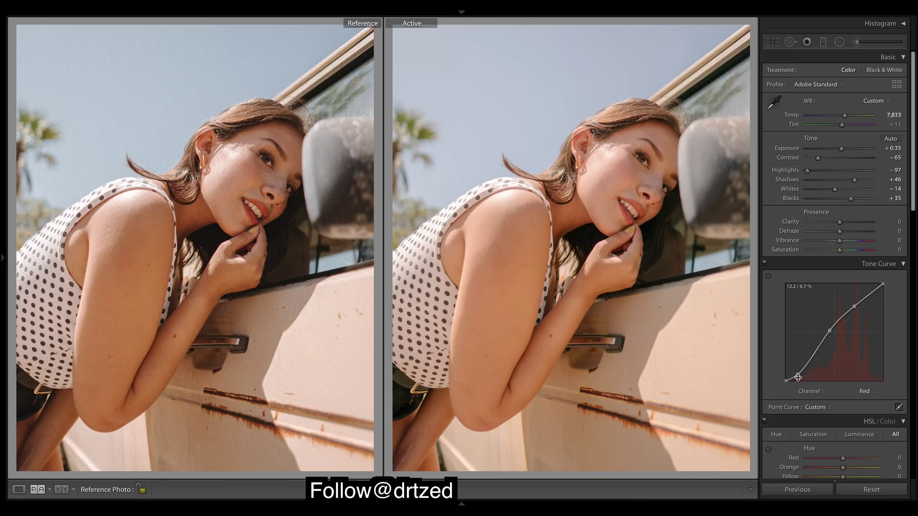
pyautogui.click(875, 393)
pyautogui.click(875, 398)
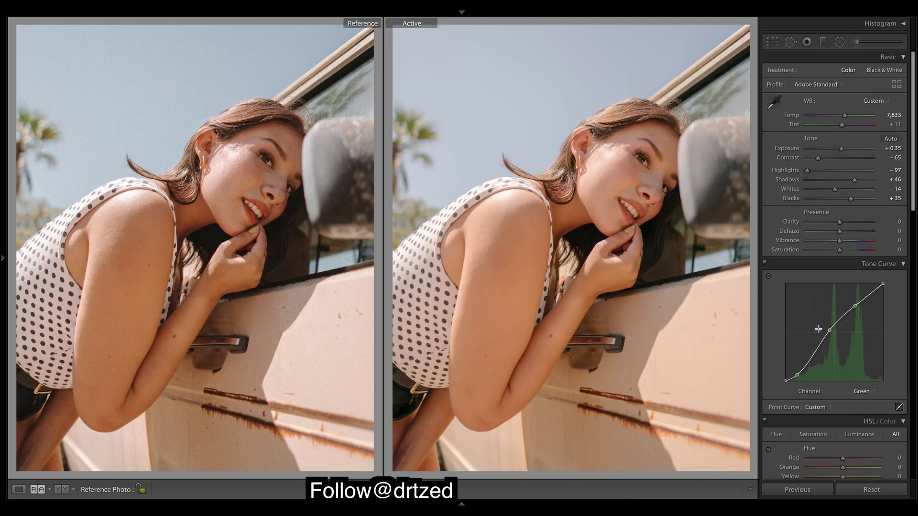
pyautogui.click(874, 392)
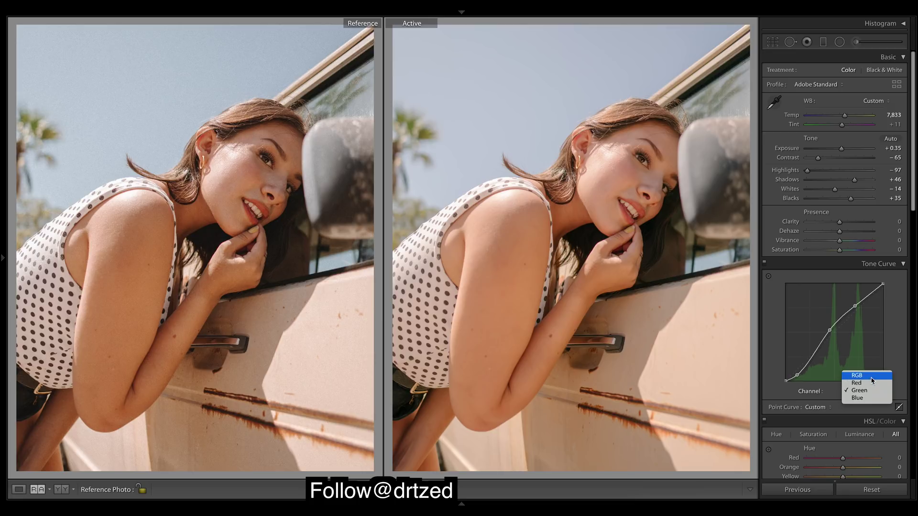
pyautogui.click(871, 378)
pyautogui.click(765, 264)
pyautogui.click(765, 264)
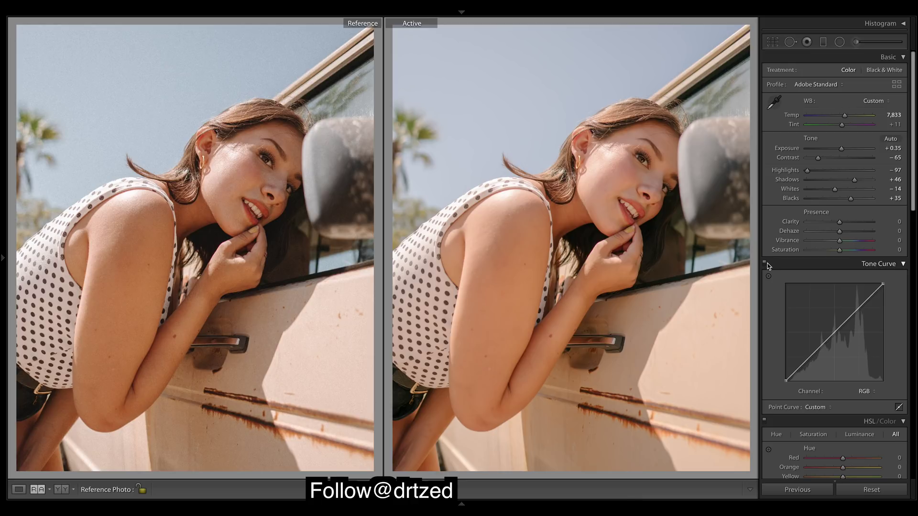
# Step: Try shifting the Red curve's midpoint slightly toward the diagonal, compare the effect on the photo, and undo it
pyautogui.click(870, 393)
pyautogui.click(871, 401)
pyautogui.moveTo(831, 333); pyautogui.dragTo(833, 332)
pyautogui.click(764, 262)
pyautogui.click(764, 262)
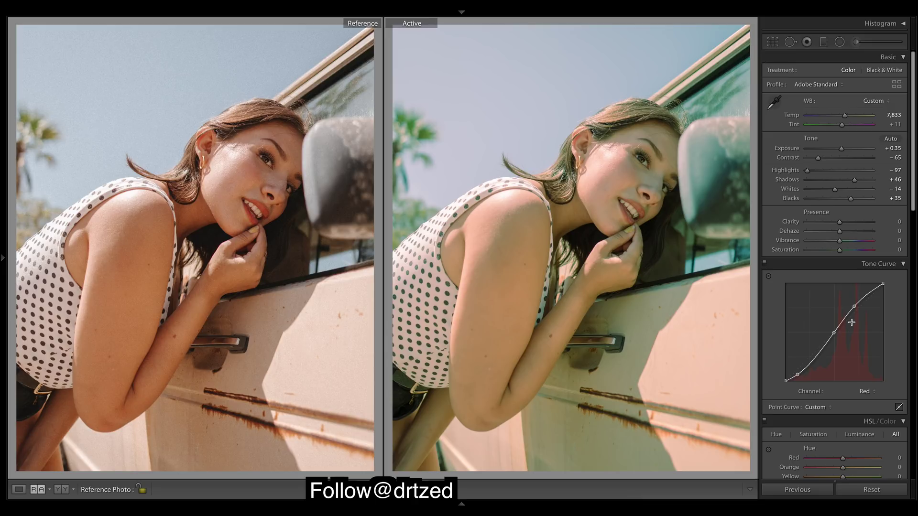
pyautogui.hotkey('ctrl', 'z')
pyautogui.hotkey('ctrl', 'z')
pyautogui.hotkey('ctrl', 'z')
# Step: Try lowering the highlight point on the Blue channel curve and undo the change
pyautogui.click(871, 391)
pyautogui.click(873, 406)
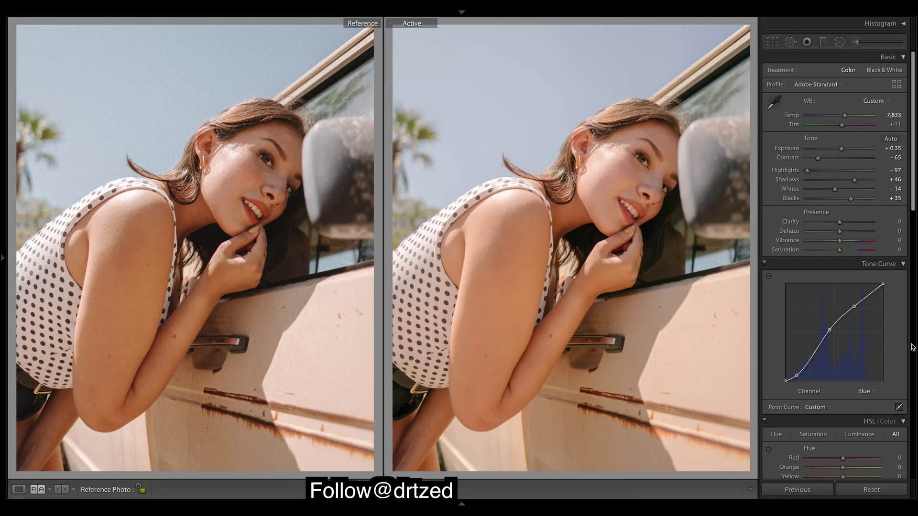
pyautogui.moveTo(855, 306); pyautogui.dragTo(859, 316)
pyautogui.hotkey('ctrl', 'z')
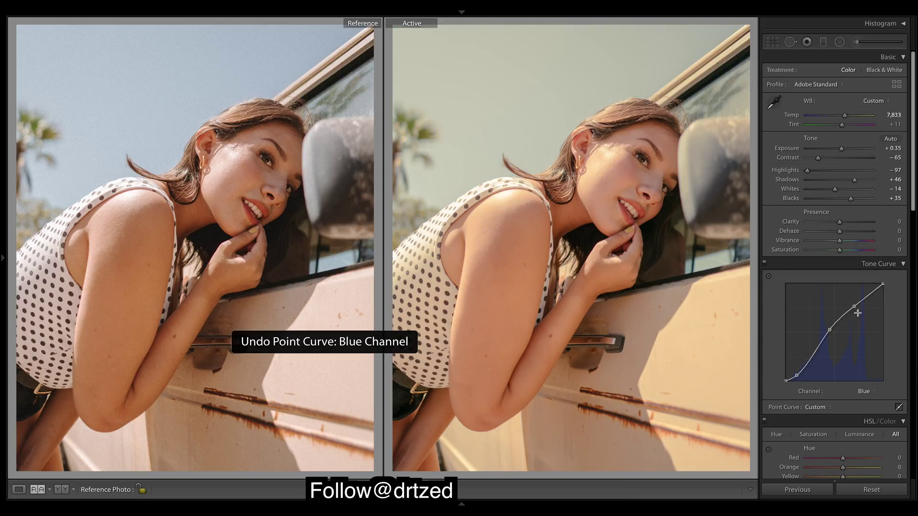
# Step: Check the photo repeatedly with the tone curve switched off and on
pyautogui.click(764, 263)
pyautogui.click(764, 264)
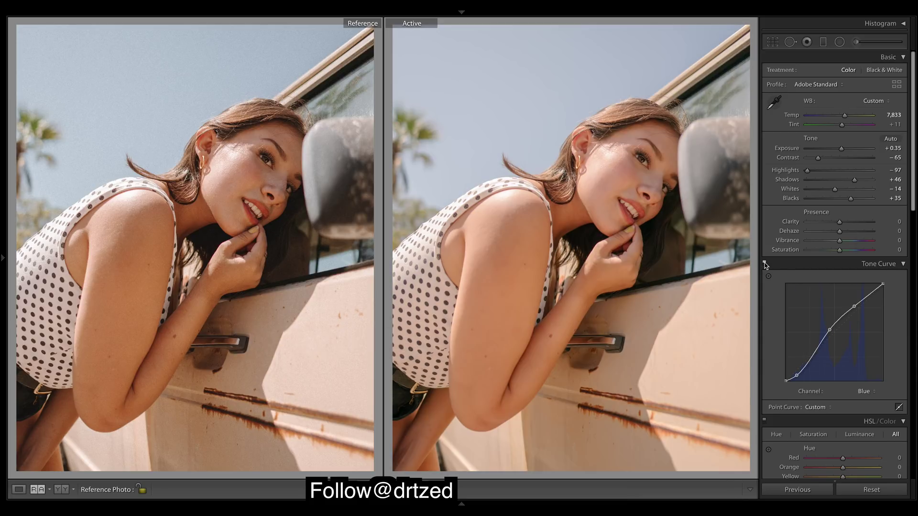
pyautogui.click(764, 263)
pyautogui.click(764, 263)
pyautogui.click(764, 263)
pyautogui.click(765, 263)
# Step: Try lowering the midpoint of the Blue channel curve and undo the change
pyautogui.moveTo(828, 330)
pyautogui.mouseDown()
pyautogui.moveTo(832, 348)
pyautogui.moveTo(829, 335)
pyautogui.mouseUp()
pyautogui.hotkey('ctrl', 'z')
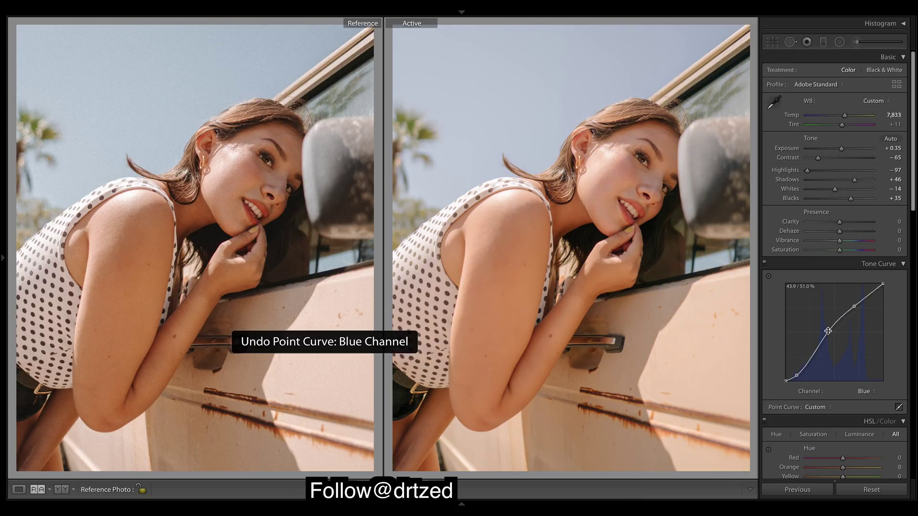
# Step: Try lowering the Blue curve's midpoint, compare the photo with the tone curve switched off and on, and undo the change
pyautogui.click(764, 264)
pyautogui.click(764, 263)
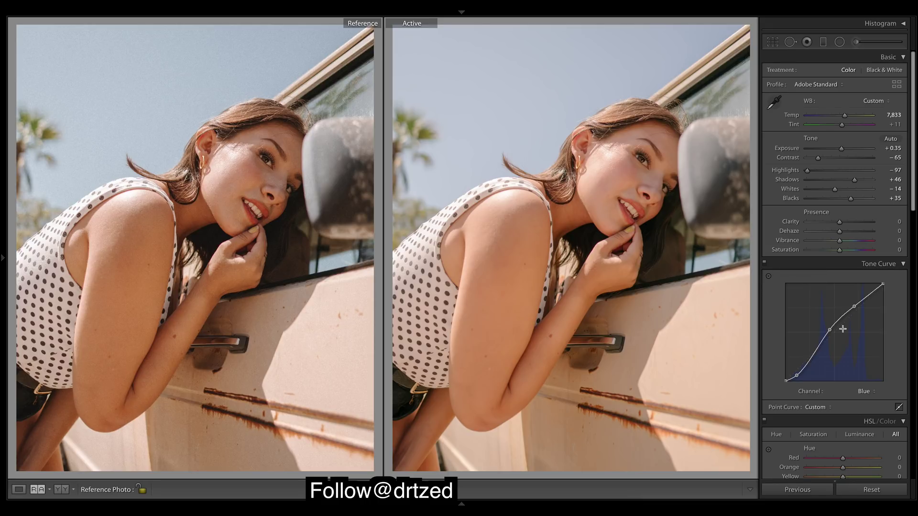
pyautogui.moveTo(830, 330); pyautogui.dragTo(834, 335)
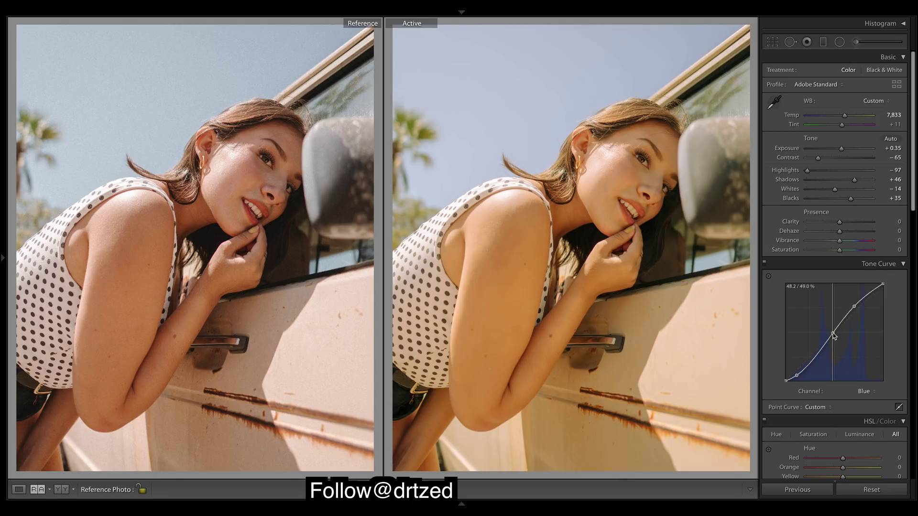
pyautogui.click(763, 264)
pyautogui.click(764, 264)
pyautogui.hotkey('ctrl', 'z')
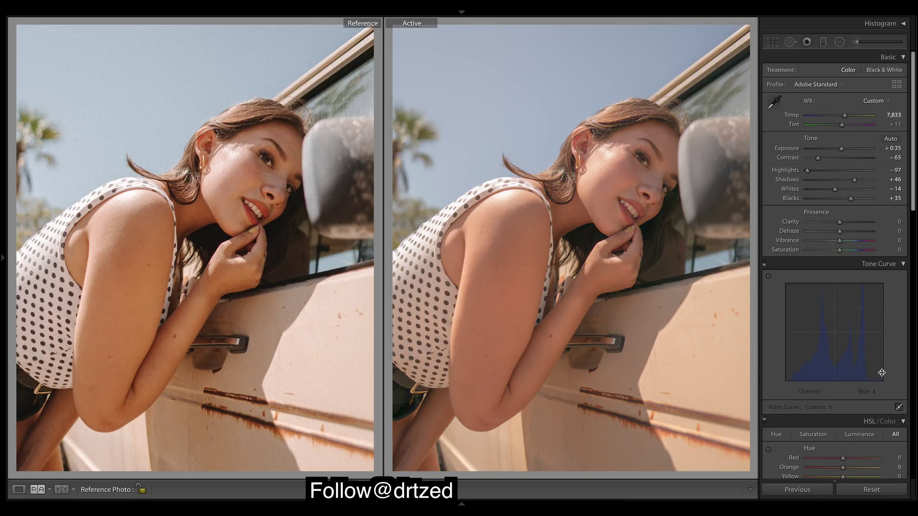
pyautogui.hotkey('ctrl', 'z')
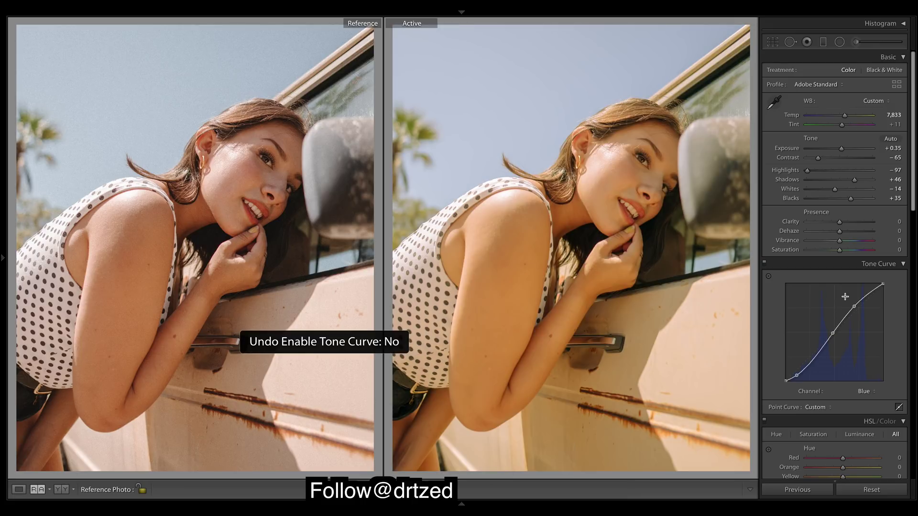
pyautogui.hotkey('ctrl', 'z')
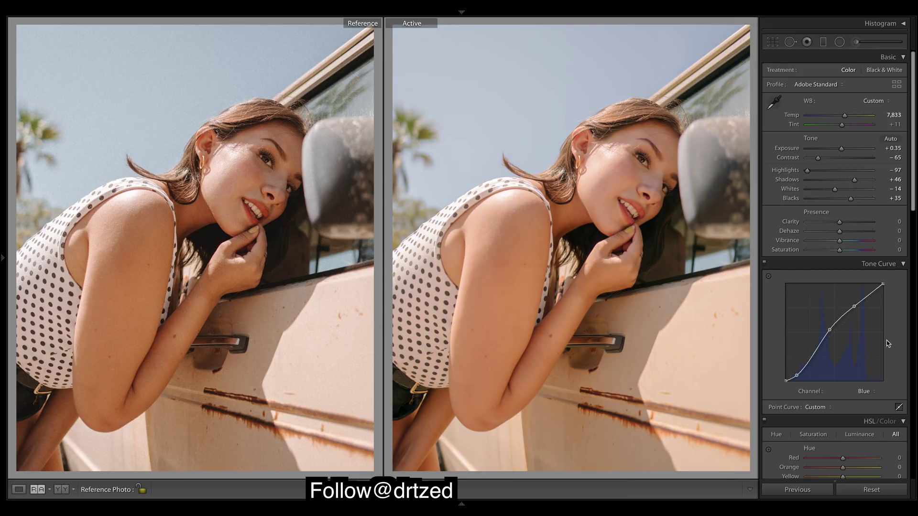
# Step: Shape the RGB channel's point curve with lifted blacks and shadows, plus anchor points in the midtones and highlights
pyautogui.click(873, 391)
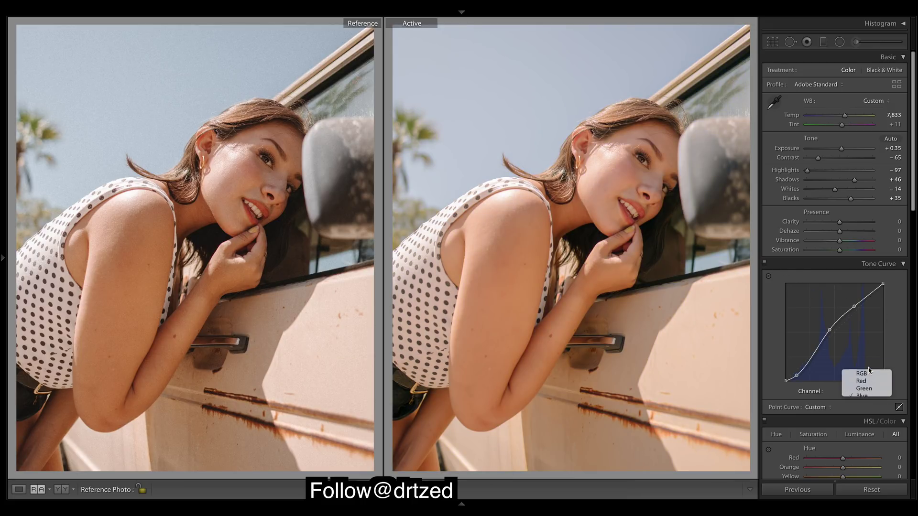
pyautogui.click(868, 369)
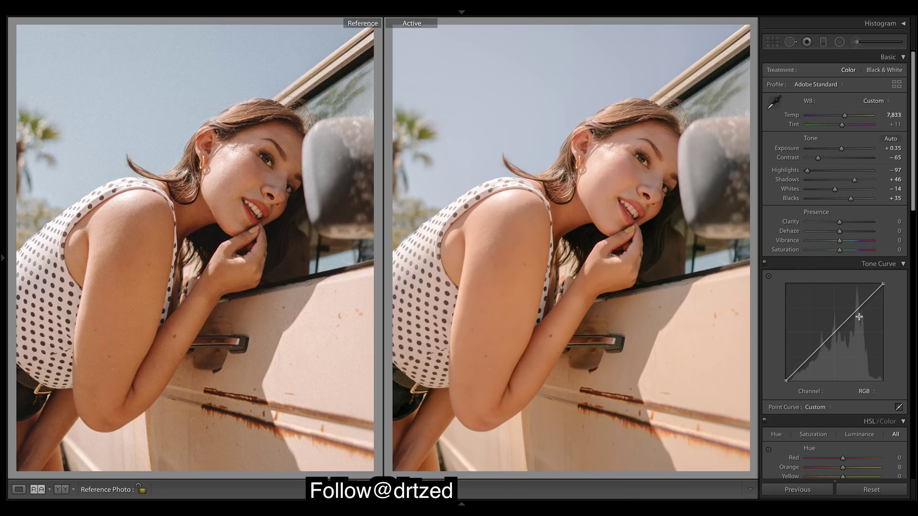
pyautogui.moveTo(793, 376); pyautogui.dragTo(799, 363)
pyautogui.moveTo(834, 335); pyautogui.dragTo(856, 311)
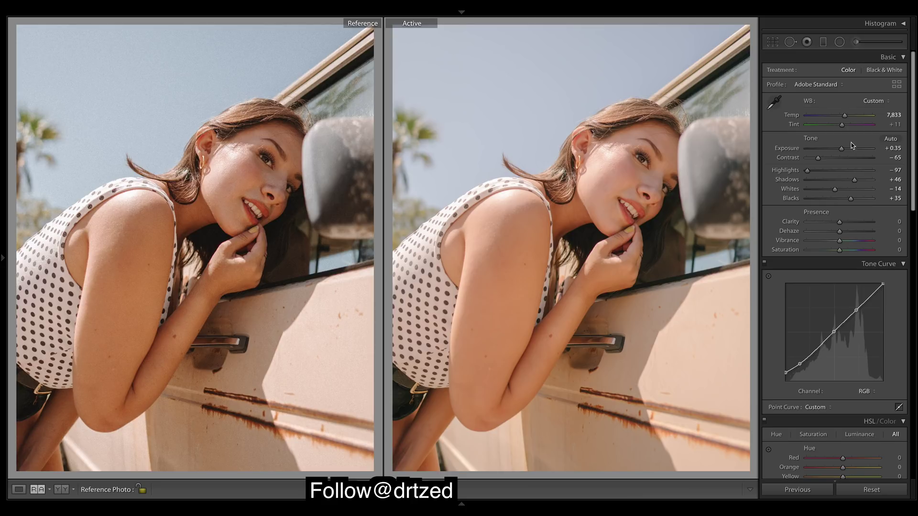
# Step: Add film grain to the photo with Amount 62, Size 30 and Roughness 40
pyautogui.moveTo(914, 127); pyautogui.dragTo(914, 395)
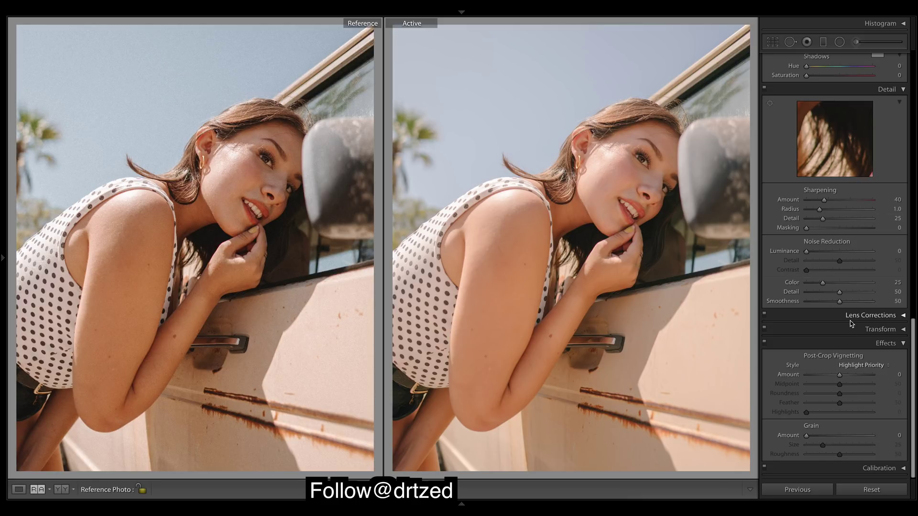
pyautogui.click(832, 436)
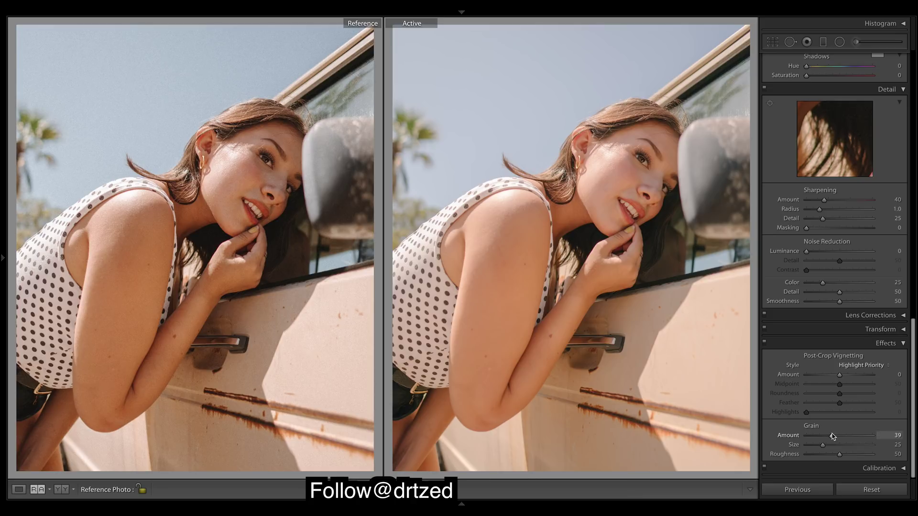
pyautogui.moveTo(835, 440); pyautogui.dragTo(849, 437)
pyautogui.moveTo(826, 444); pyautogui.dragTo(828, 444)
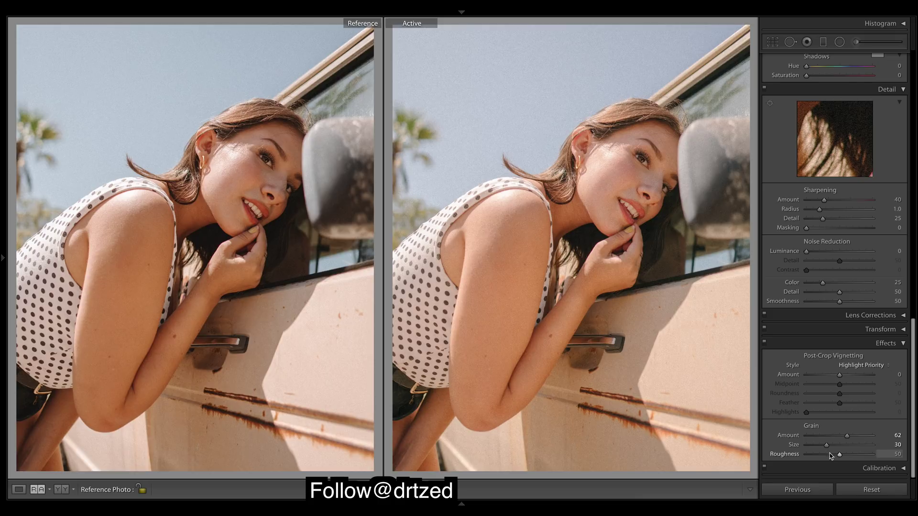
pyautogui.moveTo(837, 457)
pyautogui.mouseDown()
pyautogui.moveTo(807, 458)
pyautogui.moveTo(882, 467)
pyautogui.moveTo(776, 462)
pyautogui.moveTo(832, 459)
pyautogui.mouseUp()
# Step: Refine the basic tone settings: Contrast −40, Highlights −100, Shadows +36, Whites −12 and Blacks +36
pyautogui.scroll(5, 909, 419)
pyautogui.scroll(10, 909, 419)
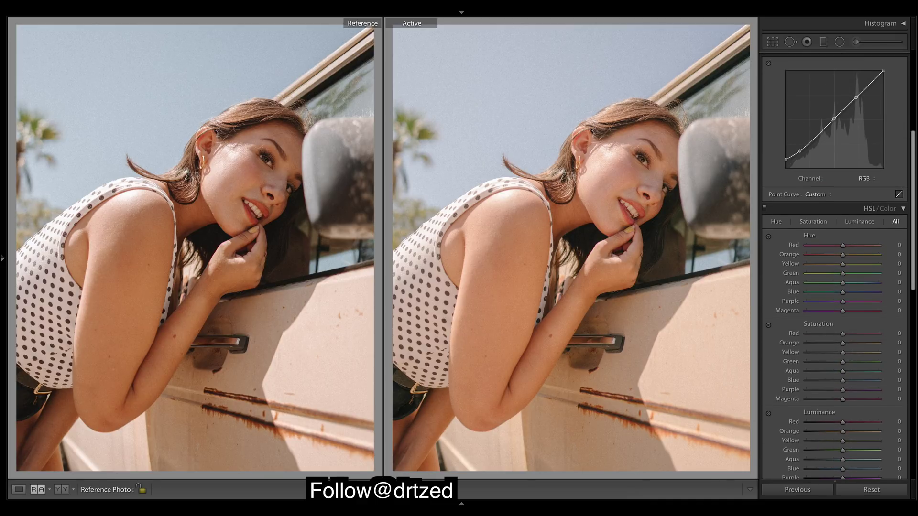
pyautogui.scroll(5, 909, 418)
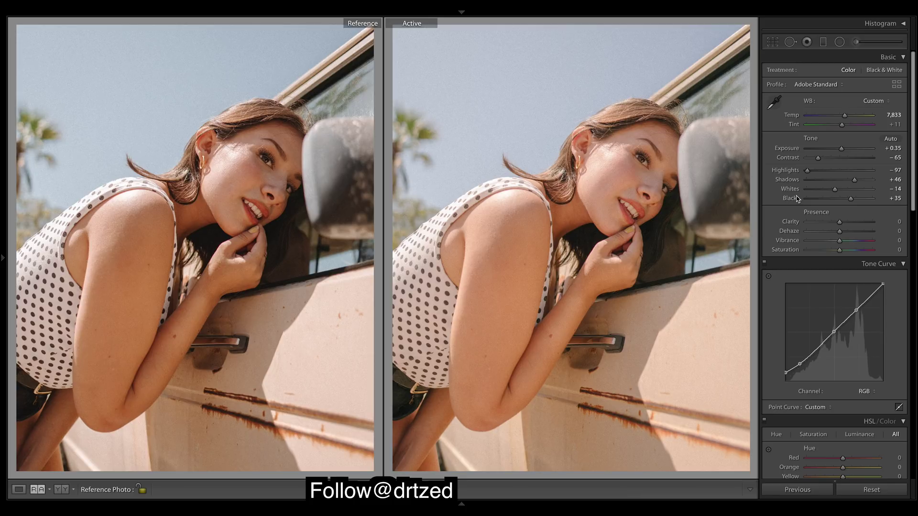
pyautogui.moveTo(818, 158); pyautogui.dragTo(824, 159)
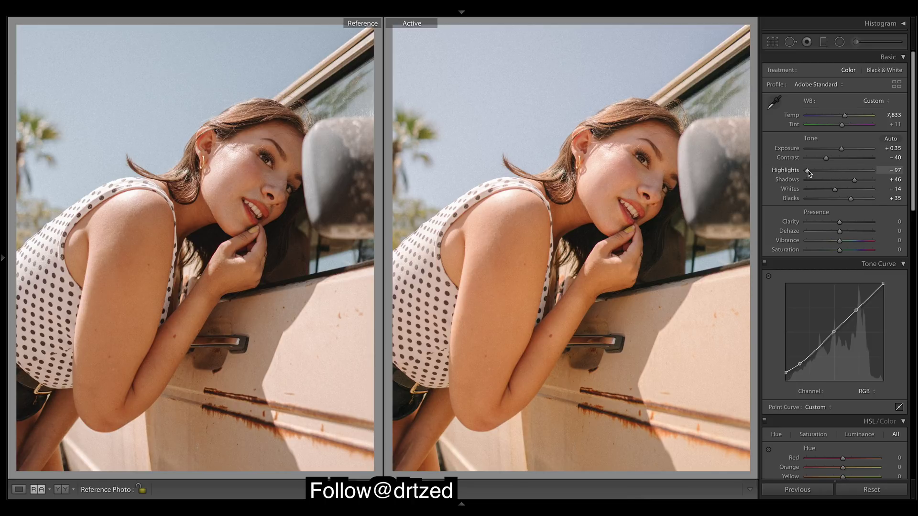
pyautogui.moveTo(807, 171); pyautogui.dragTo(790, 179)
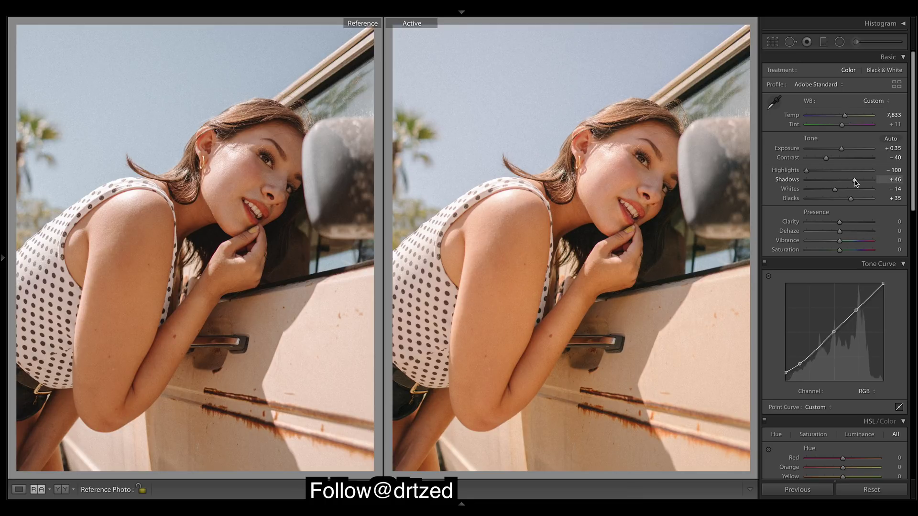
pyautogui.moveTo(855, 182); pyautogui.dragTo(863, 181)
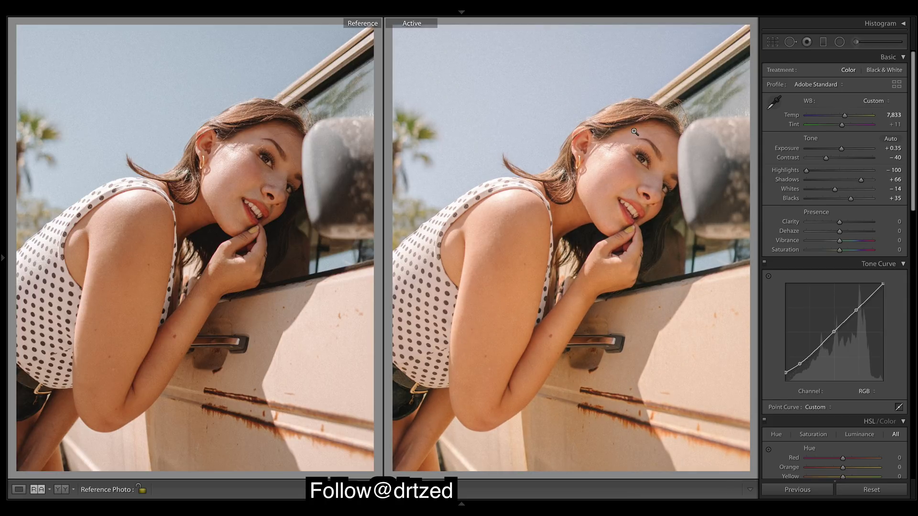
pyautogui.moveTo(861, 180); pyautogui.dragTo(856, 180)
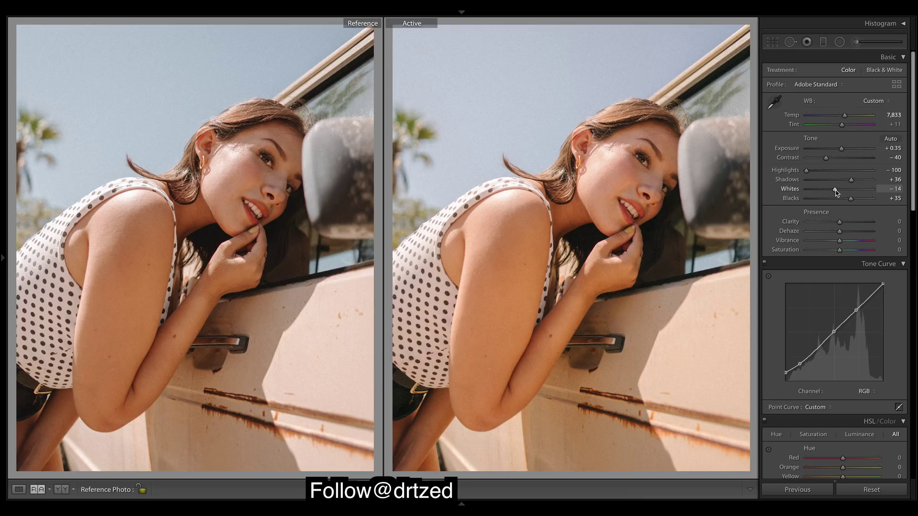
pyautogui.moveTo(835, 191); pyautogui.dragTo(837, 191)
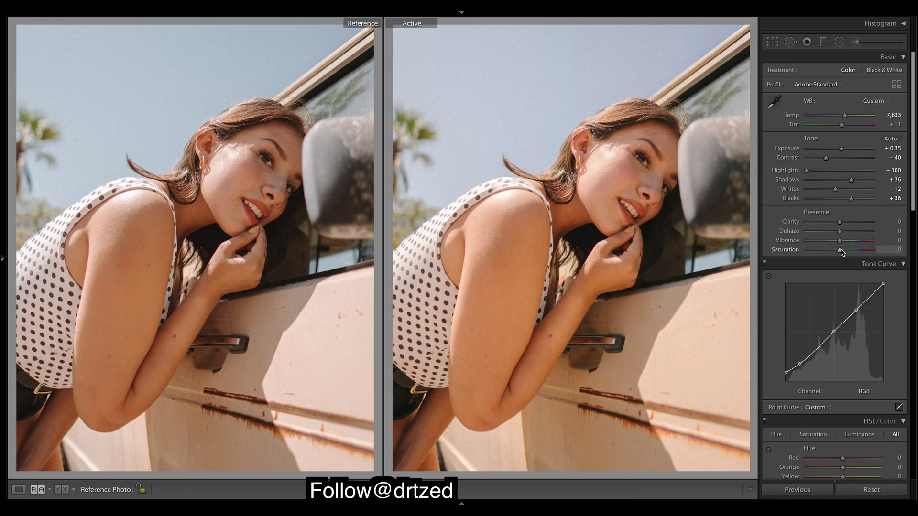
# Step: Adjust the presence settings to Saturation −14, Vibrance +21, Dehaze +5 and Clarity +2
pyautogui.moveTo(839, 251); pyautogui.dragTo(833, 252)
pyautogui.moveTo(833, 253); pyautogui.dragTo(836, 255)
pyautogui.moveTo(839, 241); pyautogui.dragTo(847, 247)
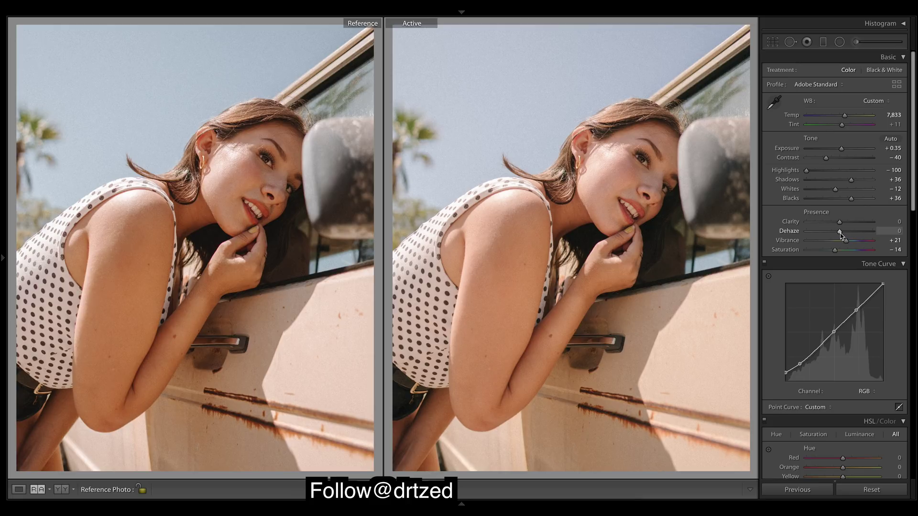
pyautogui.moveTo(839, 232); pyautogui.dragTo(843, 235)
pyautogui.moveTo(842, 233); pyautogui.dragTo(841, 234)
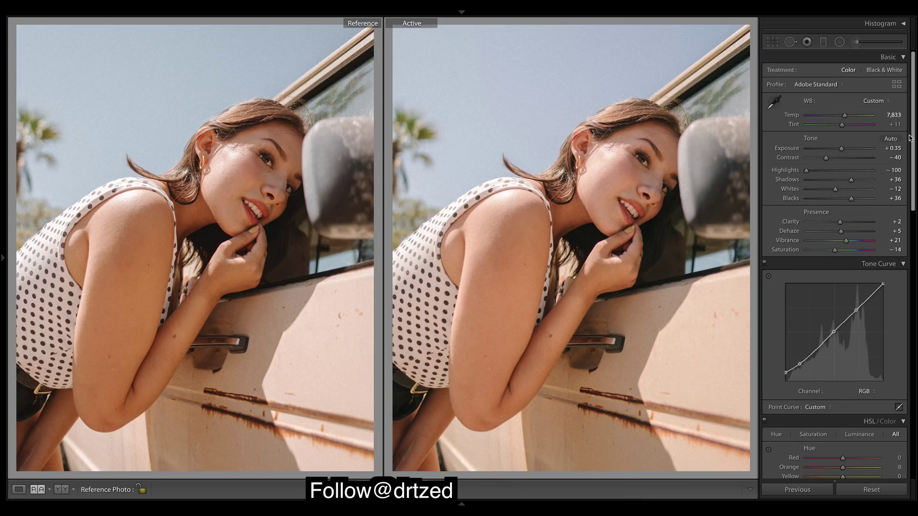
# Step: Split tone the photo with shadows at Hue 32, Saturation 10 and highlights at Hue 215, Saturation 8
pyautogui.moveTo(913, 139); pyautogui.dragTo(913, 255)
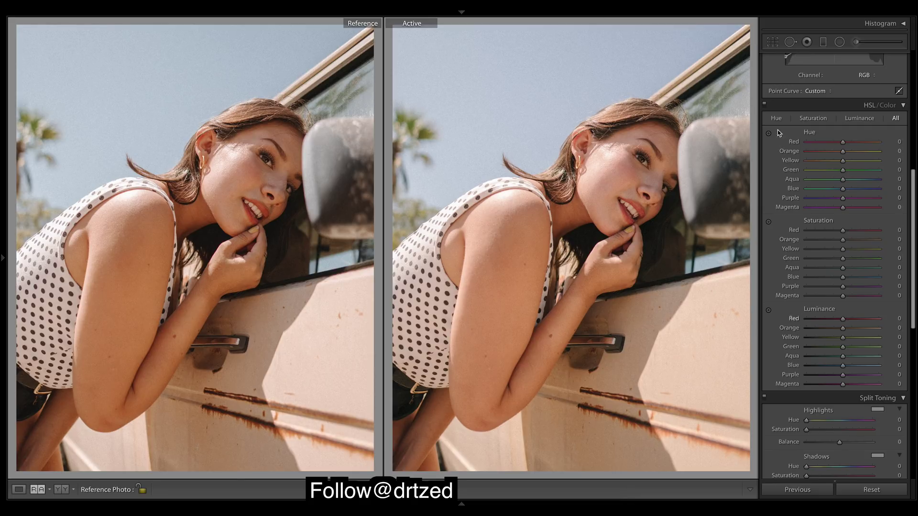
pyautogui.moveTo(914, 228); pyautogui.dragTo(914, 283)
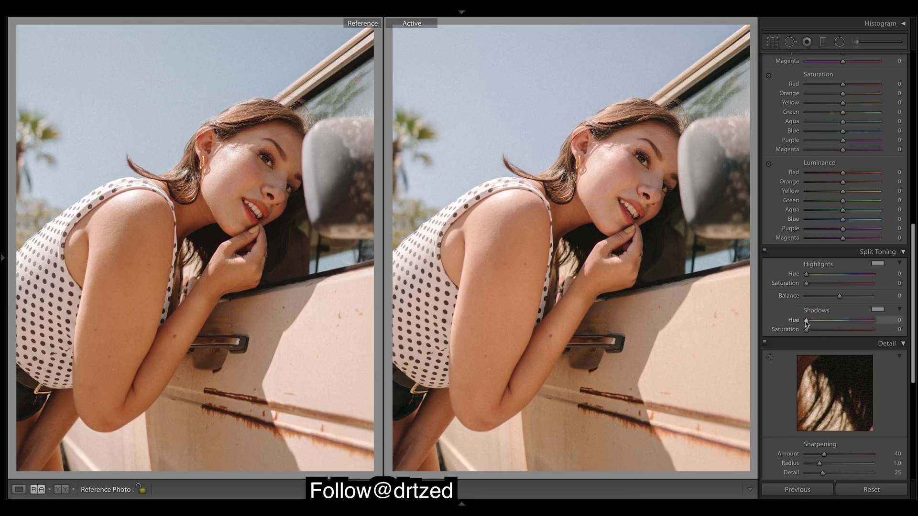
pyautogui.moveTo(806, 322); pyautogui.dragTo(814, 322)
pyautogui.moveTo(814, 322); pyautogui.dragTo(814, 333)
pyautogui.click(843, 276)
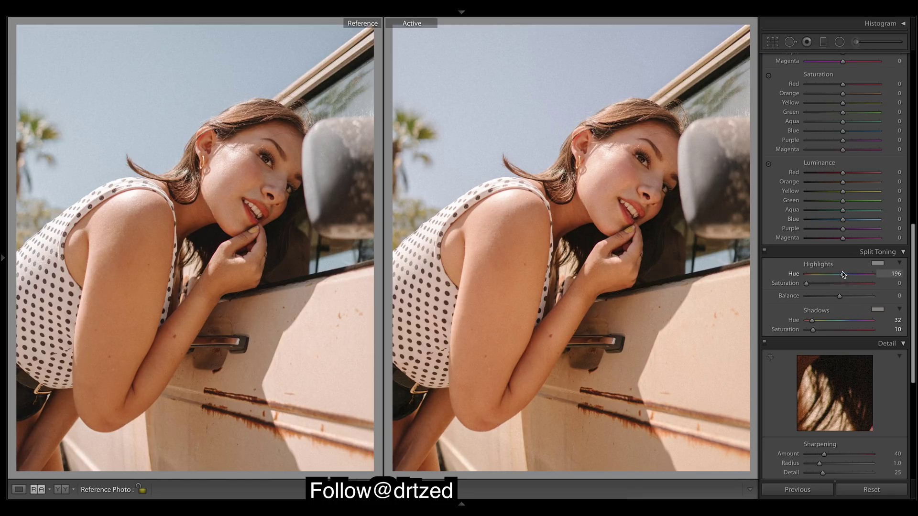
pyautogui.moveTo(843, 274); pyautogui.dragTo(845, 276)
pyautogui.moveTo(808, 284); pyautogui.dragTo(814, 285)
# Step: Compare the photo repeatedly with split toning switched off and on
pyautogui.click(764, 250)
pyautogui.click(764, 250)
pyautogui.click(764, 250)
pyautogui.click(764, 250)
pyautogui.click(764, 250)
pyautogui.click(764, 251)
pyautogui.click(764, 250)
pyautogui.click(764, 251)
pyautogui.click(764, 251)
pyautogui.click(764, 251)
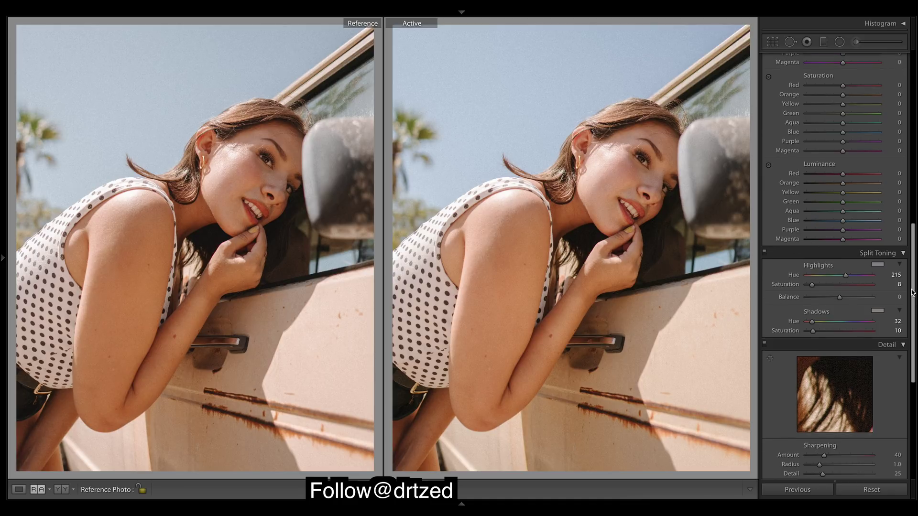
# Step: Reduce the photo's sharpening Amount to 25
pyautogui.moveTo(914, 301); pyautogui.dragTo(907, 276)
pyautogui.scroll(10, 907, 277)
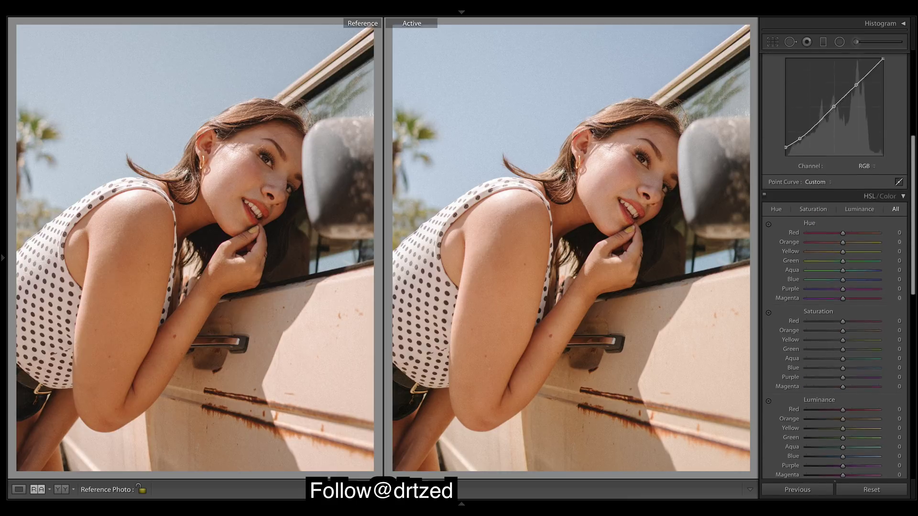
pyautogui.scroll(-20, 834, 267)
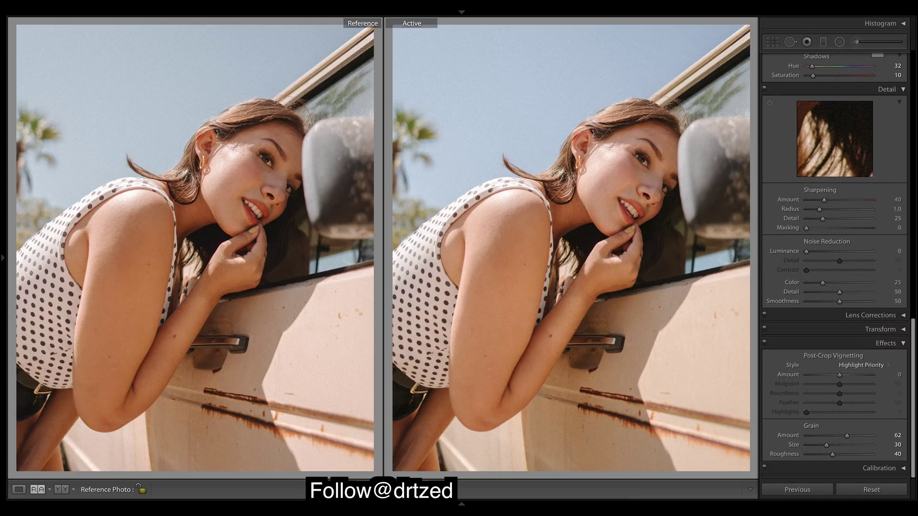
pyautogui.scroll(20, 834, 268)
pyautogui.scroll(-20, 834, 268)
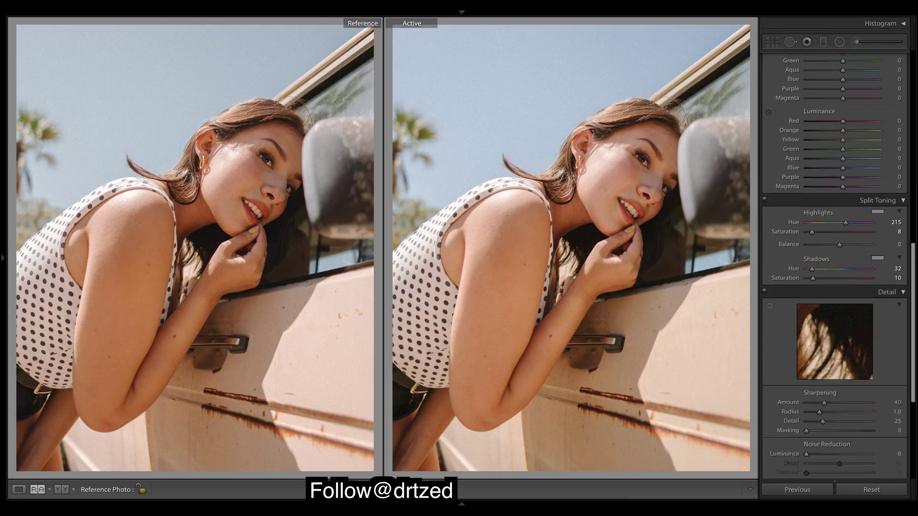
pyautogui.click(814, 200)
pyautogui.moveTo(815, 203); pyautogui.dragTo(818, 204)
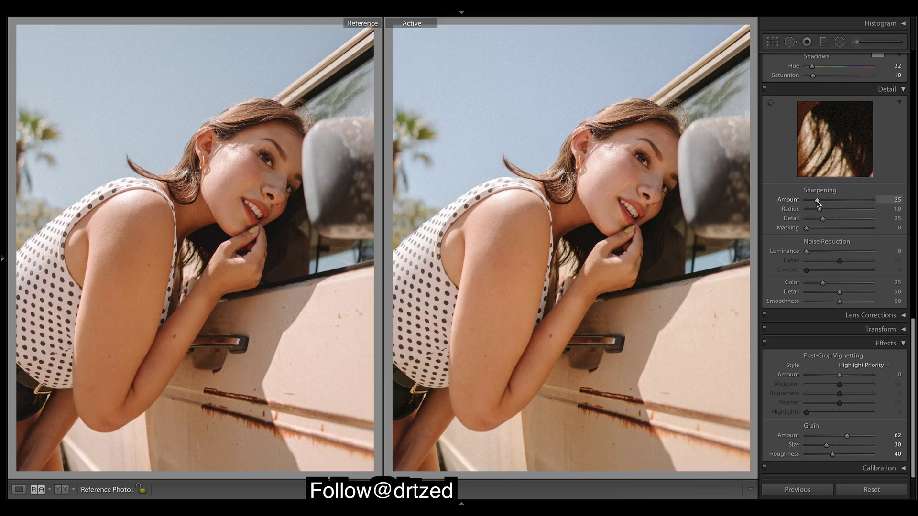
# Step: Shift the Yellow hue to −22 in the HSL adjustments
pyautogui.moveTo(913, 350); pyautogui.dragTo(914, 186)
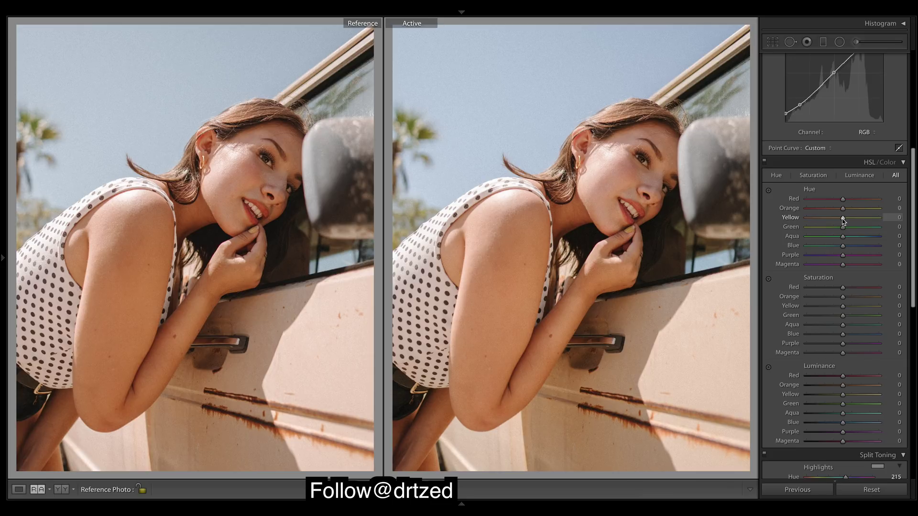
pyautogui.moveTo(843, 219)
pyautogui.mouseDown()
pyautogui.moveTo(808, 220)
pyautogui.moveTo(854, 230)
pyautogui.moveTo(834, 230)
pyautogui.mouseUp()
pyautogui.moveTo(834, 230); pyautogui.dragTo(834, 231)
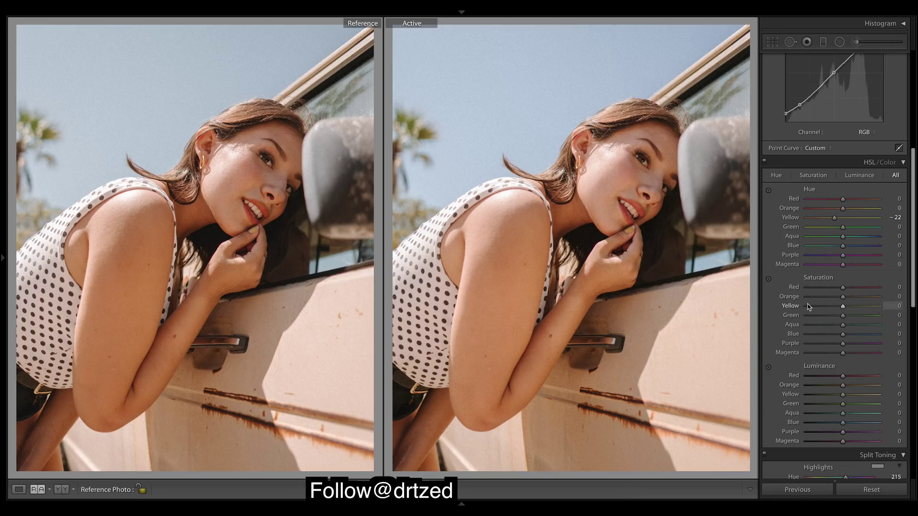
# Step: Try Orange saturation at +24, undo it, and set Orange luminance to −20 instead
pyautogui.click(851, 297)
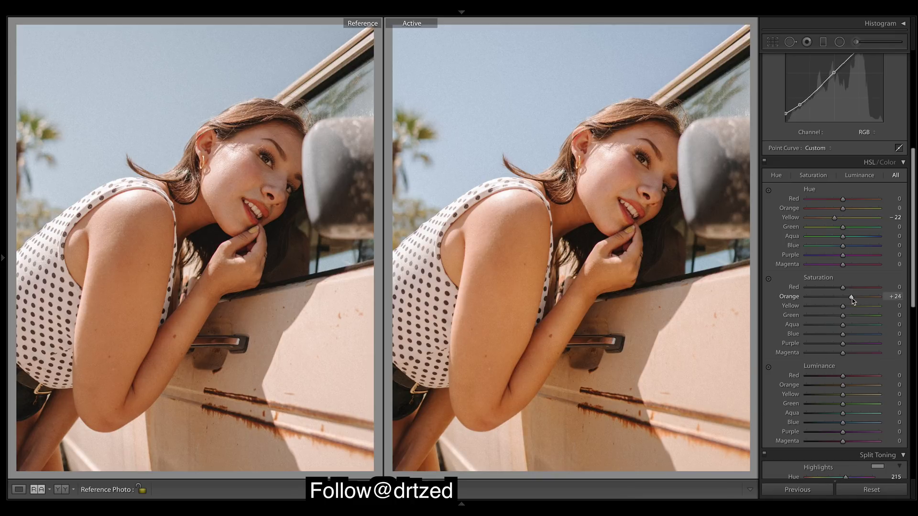
pyautogui.hotkey('ctrl', 'z')
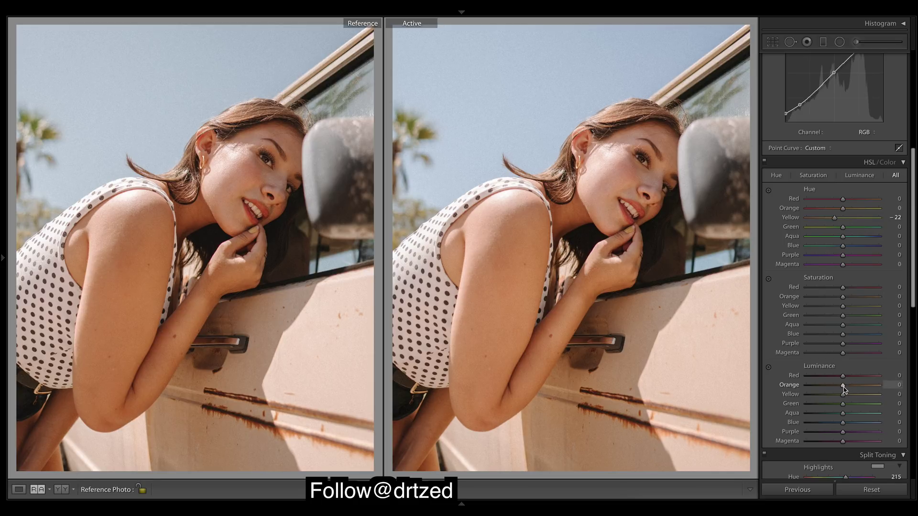
pyautogui.moveTo(843, 389); pyautogui.dragTo(836, 390)
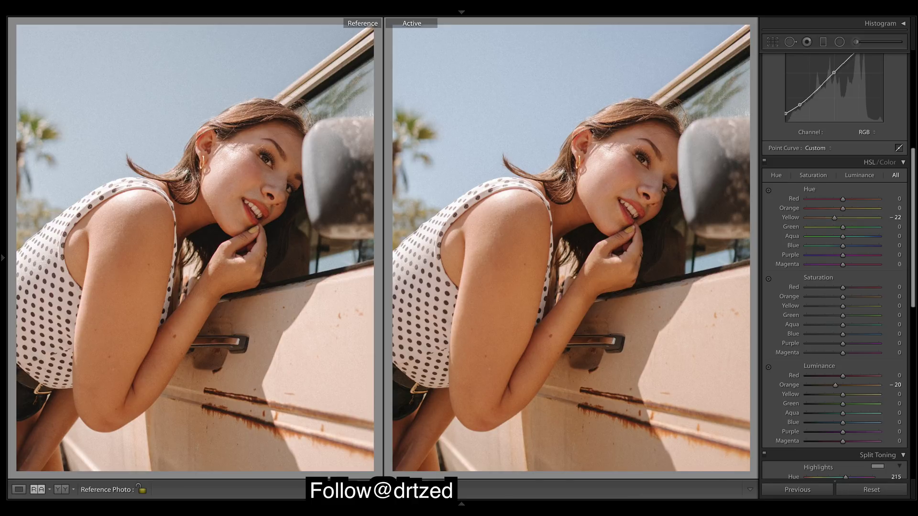
# Step: Try Orange saturation at +39 and Orange luminance at −62, undoing each change
pyautogui.click(844, 375)
pyautogui.moveTo(843, 297); pyautogui.dragTo(858, 297)
pyautogui.hotkey('ctrl', 'z')
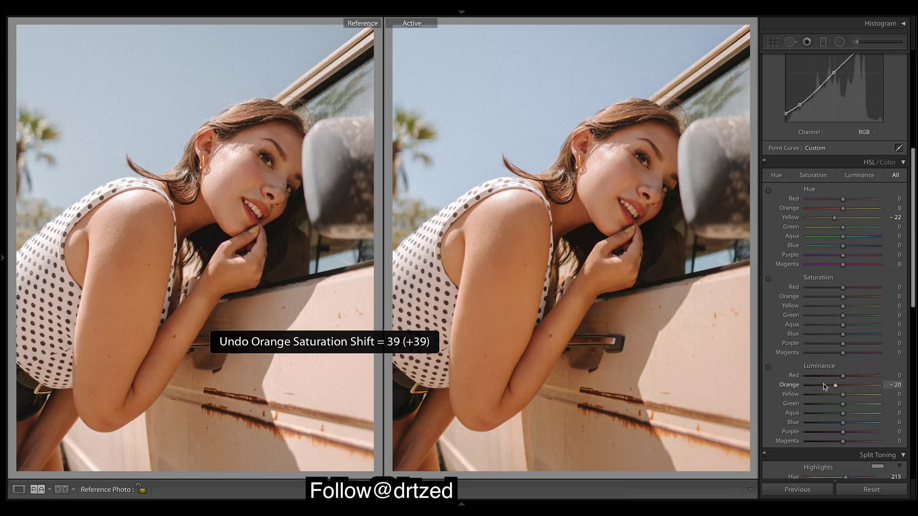
pyautogui.moveTo(835, 387); pyautogui.dragTo(819, 396)
pyautogui.hotkey('ctrl', 'z')
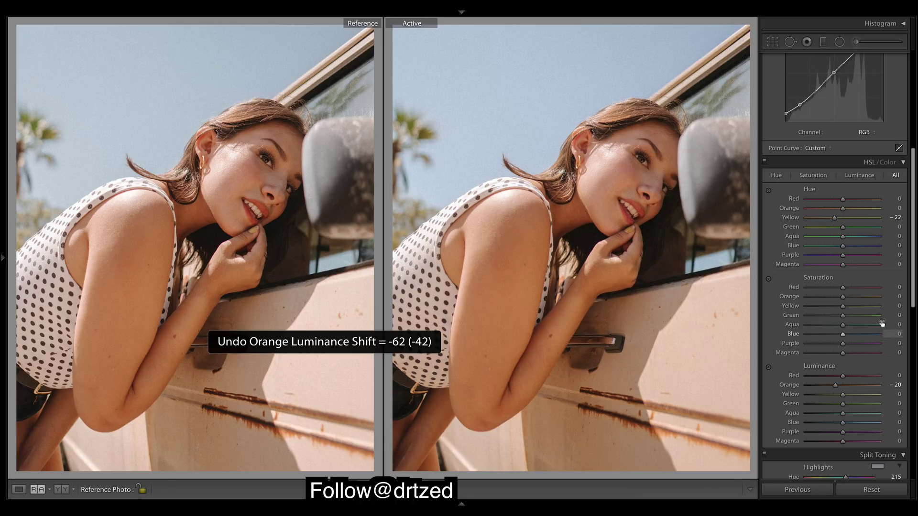
# Step: Try a higher Orange saturation on the active photo again and undo it
pyautogui.moveTo(841, 300); pyautogui.dragTo(868, 303)
pyautogui.hotkey('ctrl', 'z')
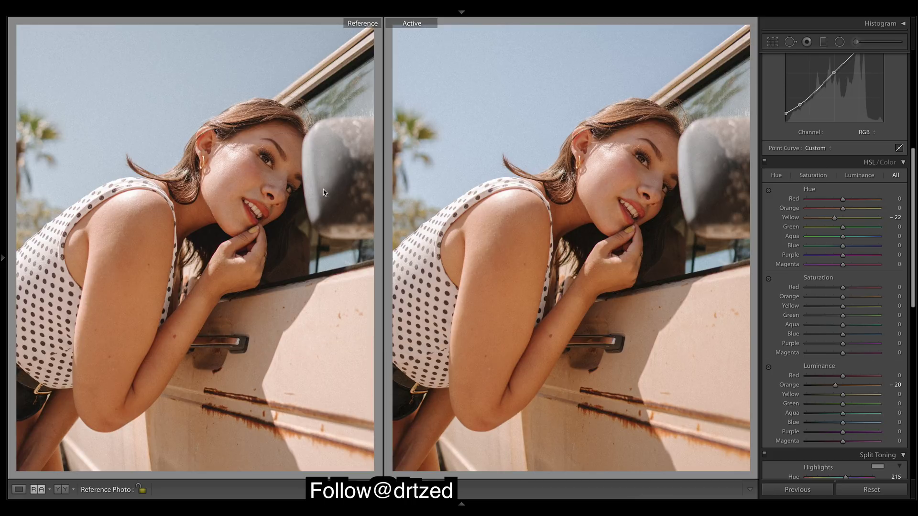
# Step: Set the Yellow luminance to +60 and the Green luminance to −19 in the HSL adjustments
pyautogui.click(860, 395)
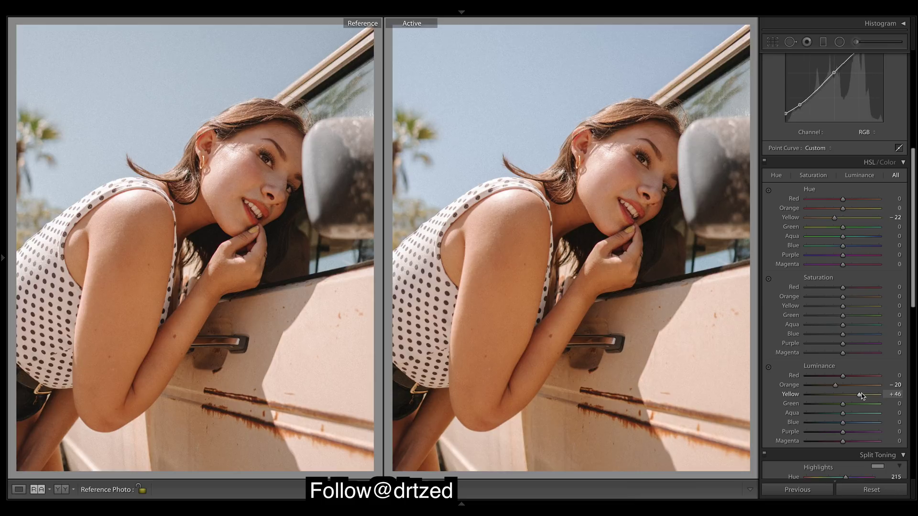
pyautogui.moveTo(868, 395)
pyautogui.mouseDown()
pyautogui.moveTo(808, 389)
pyautogui.moveTo(854, 395)
pyautogui.mouseUp()
pyautogui.moveTo(854, 394); pyautogui.dragTo(875, 399)
pyautogui.moveTo(861, 398); pyautogui.dragTo(866, 411)
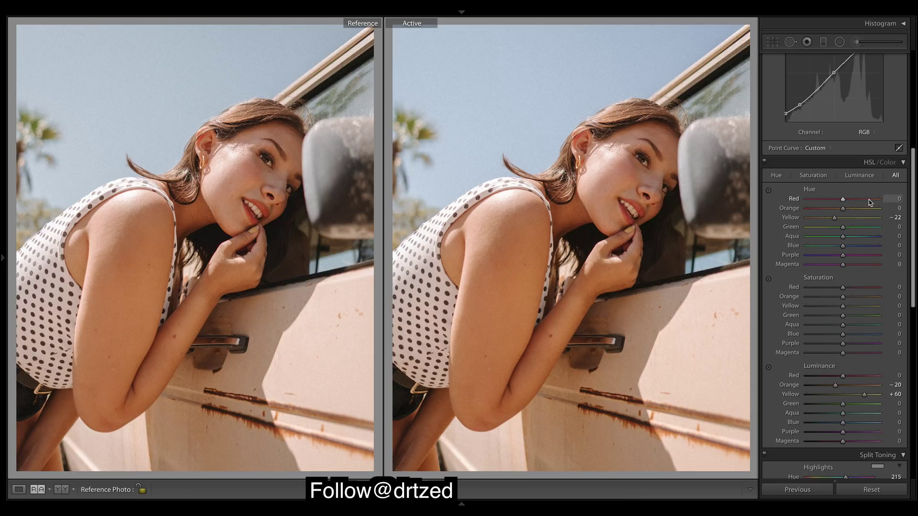
pyautogui.moveTo(842, 404); pyautogui.dragTo(836, 404)
# Step: Shift the HSL hues to Red +10, Green +20, Aqua +5 and Blue −5
pyautogui.click(846, 201)
pyautogui.moveTo(848, 227); pyautogui.dragTo(853, 228)
pyautogui.moveTo(852, 227); pyautogui.dragTo(853, 229)
pyautogui.moveTo(845, 238); pyautogui.dragTo(847, 240)
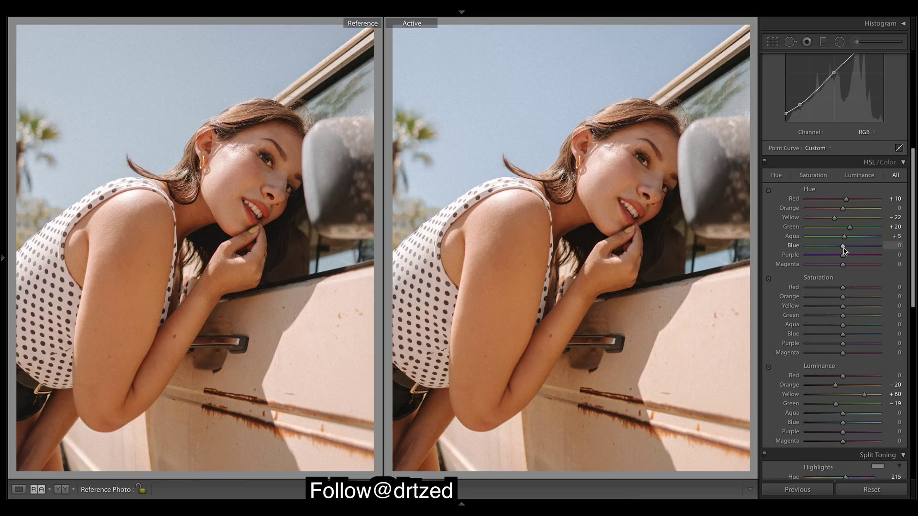
pyautogui.moveTo(843, 250); pyautogui.dragTo(841, 250)
# Step: Try strong hue shifts on the sky colours, including Aqua at +100, undoing each change
pyautogui.moveTo(842, 240); pyautogui.dragTo(782, 243)
pyautogui.hotkey('ctrl', 'z')
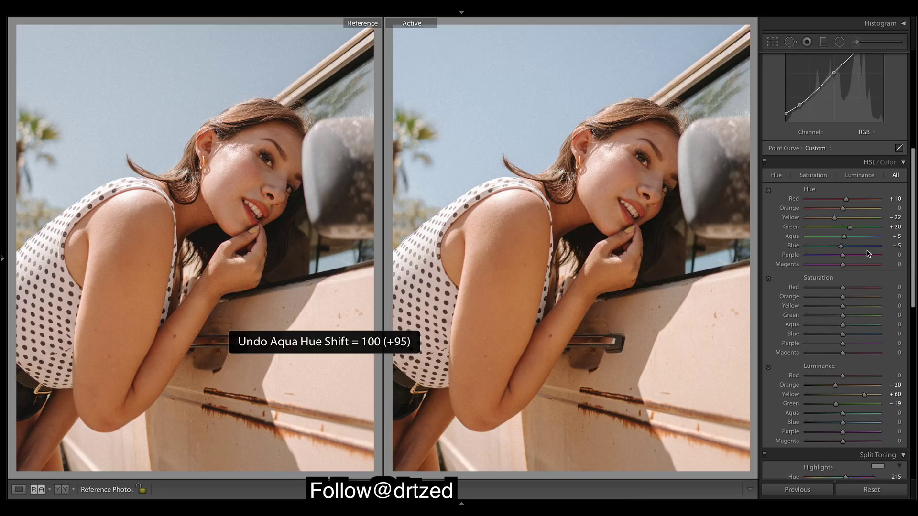
pyautogui.moveTo(842, 252); pyautogui.dragTo(869, 251)
pyautogui.hotkey('ctrl', 'z')
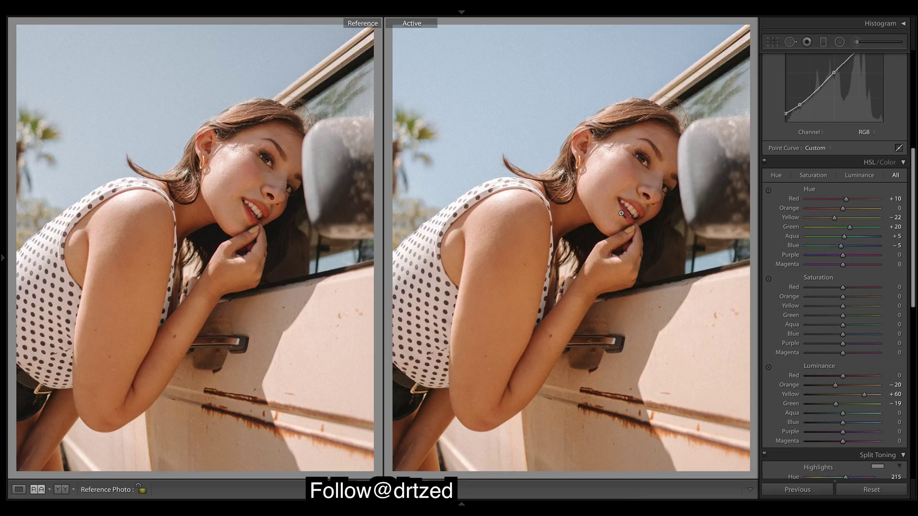
# Step: Set the HSL saturation to Red +52, Orange −5, Yellow −4, Green −18, Aqua −40, Blue −33, Purple −50 and Magenta −35
pyautogui.moveTo(842, 287); pyautogui.dragTo(862, 291)
pyautogui.moveTo(843, 298); pyautogui.dragTo(841, 299)
pyautogui.moveTo(844, 310); pyautogui.dragTo(842, 309)
pyautogui.moveTo(844, 318); pyautogui.dragTo(836, 317)
pyautogui.moveTo(844, 326); pyautogui.dragTo(828, 326)
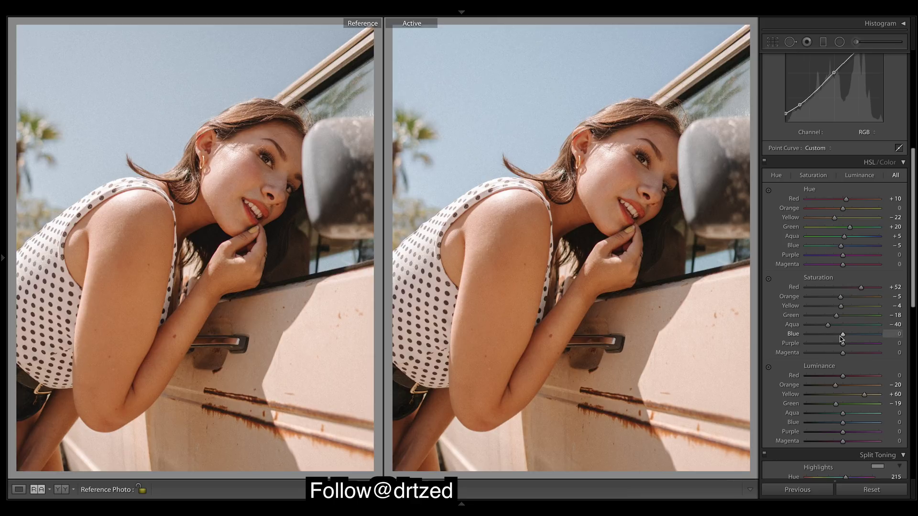
pyautogui.moveTo(842, 336); pyautogui.dragTo(828, 336)
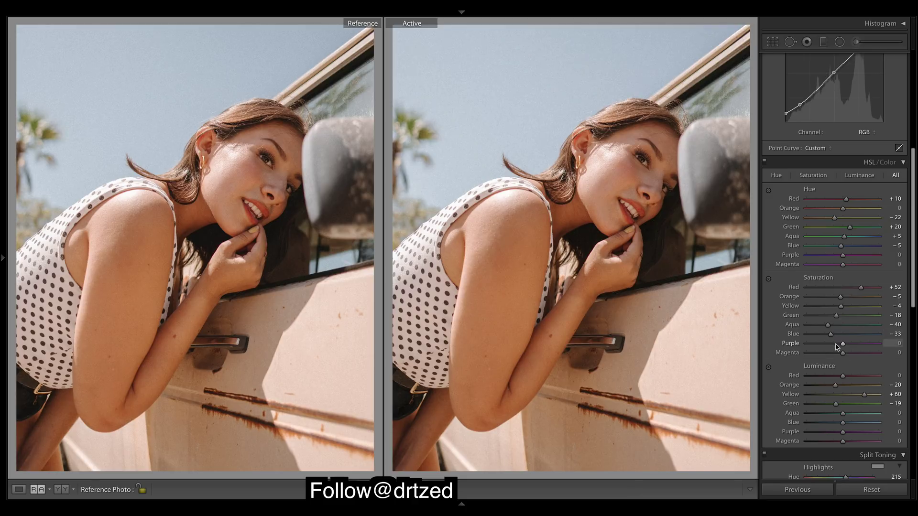
pyautogui.moveTo(839, 347)
pyautogui.mouseDown()
pyautogui.moveTo(783, 348)
pyautogui.moveTo(824, 345)
pyautogui.moveTo(830, 353)
pyautogui.mouseUp()
# Step: Set the HSL luminance to Red −5, Green −20, Aqua +15 and Blue −10
pyautogui.scroll(-3, 884, 334)
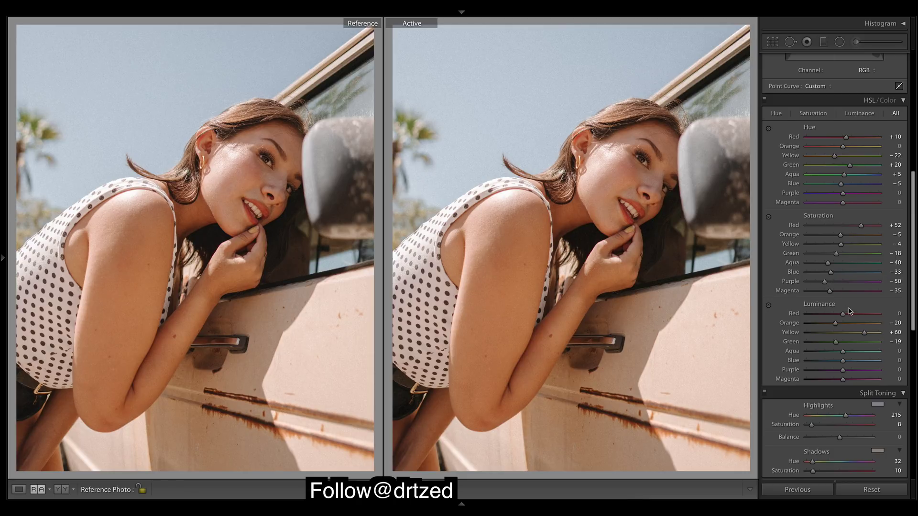
pyautogui.moveTo(837, 318)
pyautogui.mouseDown()
pyautogui.moveTo(855, 317)
pyautogui.moveTo(823, 317)
pyautogui.moveTo(884, 318)
pyautogui.moveTo(801, 317)
pyautogui.moveTo(864, 321)
pyautogui.moveTo(814, 317)
pyautogui.moveTo(840, 319)
pyautogui.mouseUp()
pyautogui.moveTo(845, 353)
pyautogui.mouseDown()
pyautogui.moveTo(772, 357)
pyautogui.moveTo(884, 363)
pyautogui.moveTo(842, 366)
pyautogui.mouseUp()
pyautogui.moveTo(836, 346); pyautogui.dragTo(835, 345)
# Step: Compare the edit with the unedited photo by resetting all adjustments and undoing the reset
pyautogui.scroll(1, 914, 293)
pyautogui.scroll(3, 914, 293)
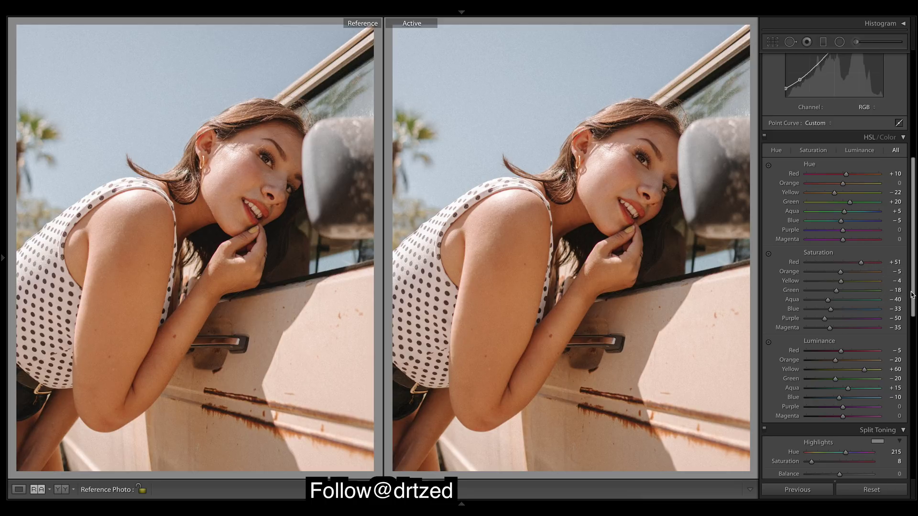
pyautogui.scroll(1, 913, 269)
pyautogui.moveTo(913, 269); pyautogui.dragTo(914, 154)
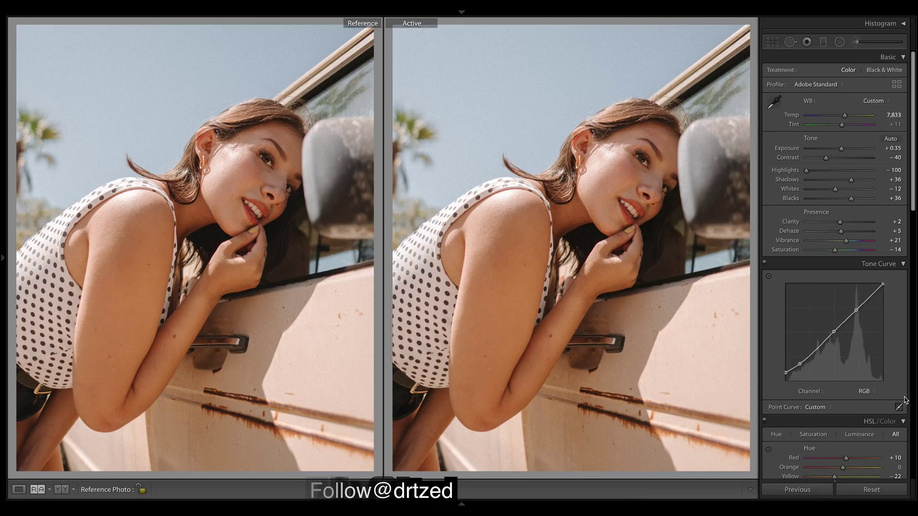
pyautogui.hotkey('ctrl', 'shift', 'r')
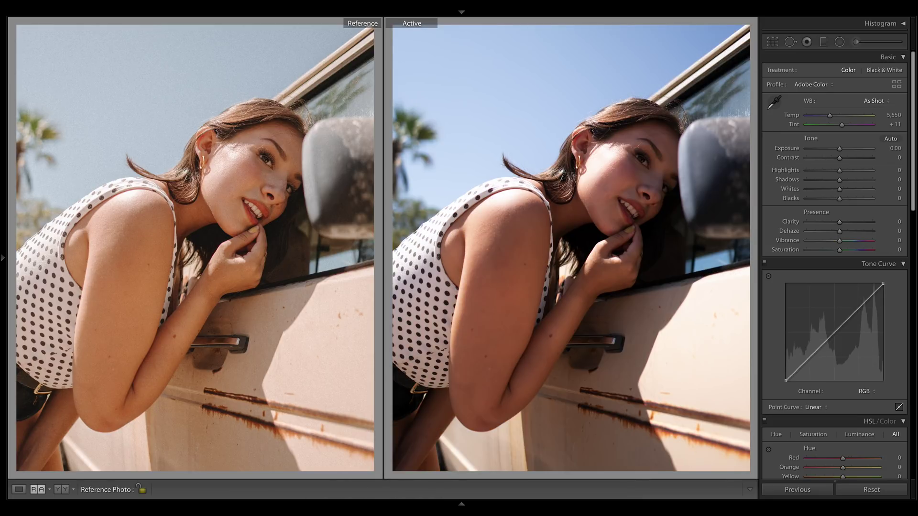
pyautogui.hotkey('ctrl', 'z')
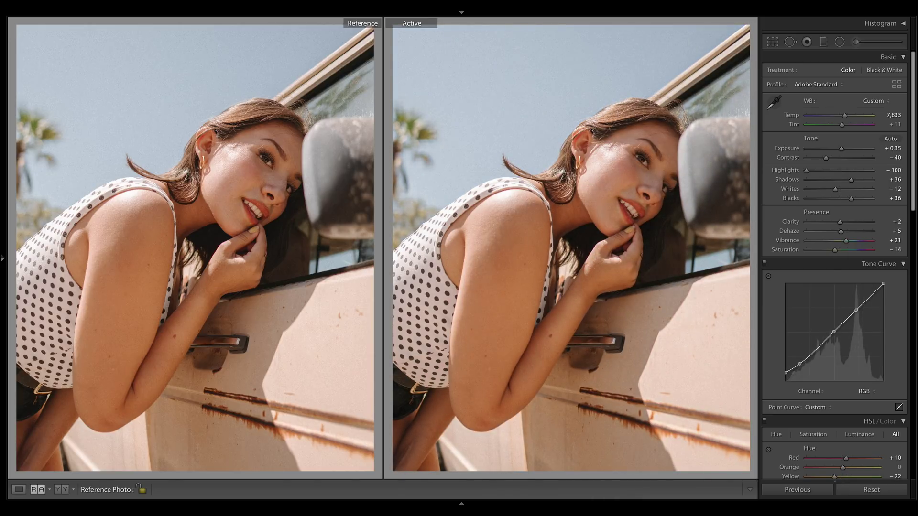